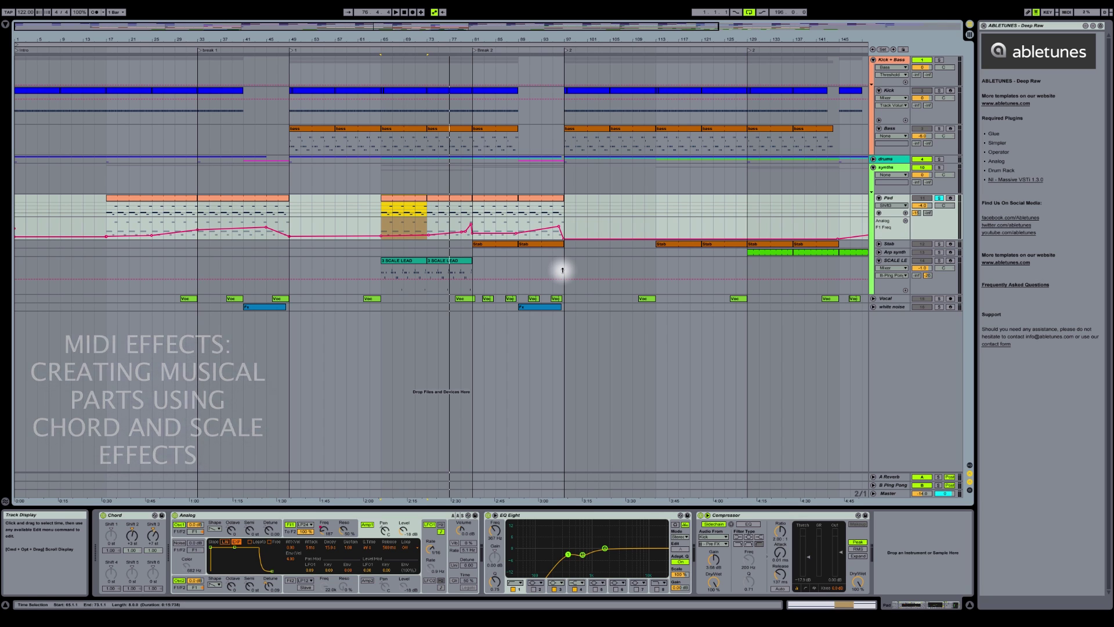
Step: Examine the Bass clip's notes, listen to the Bass track on its own, and show the Pad track's devices
double_click(392, 130)
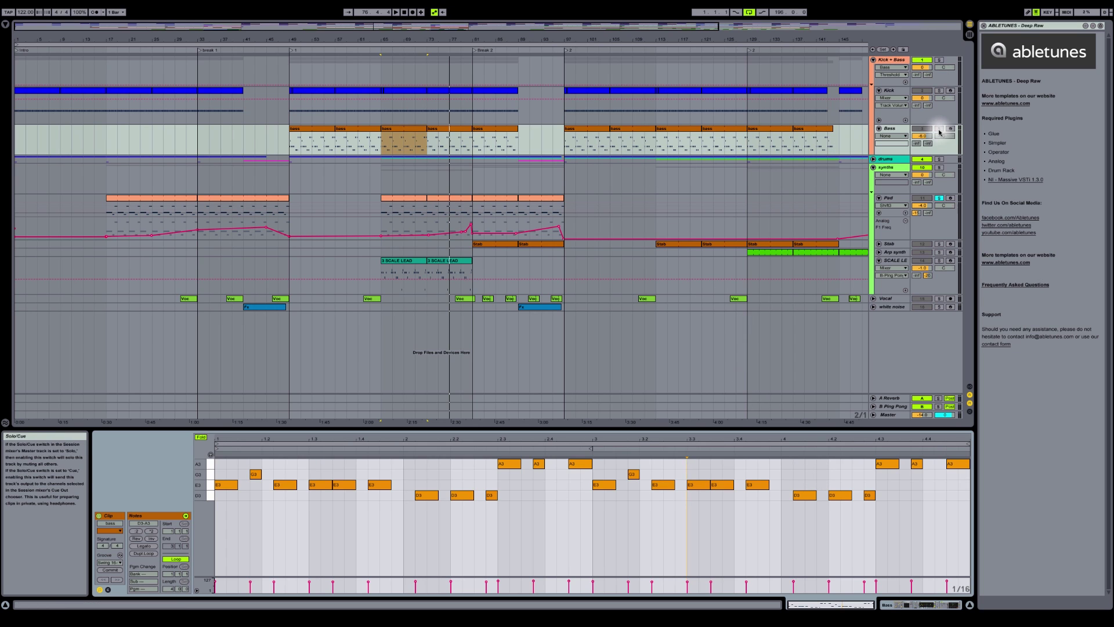
key("space")
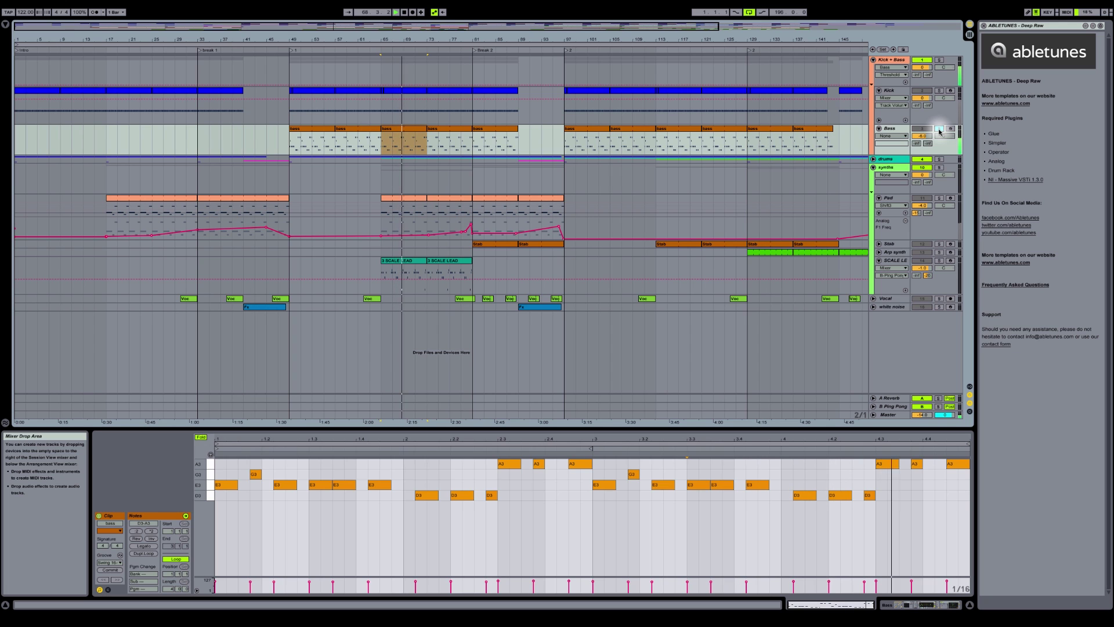
left_click(400, 199)
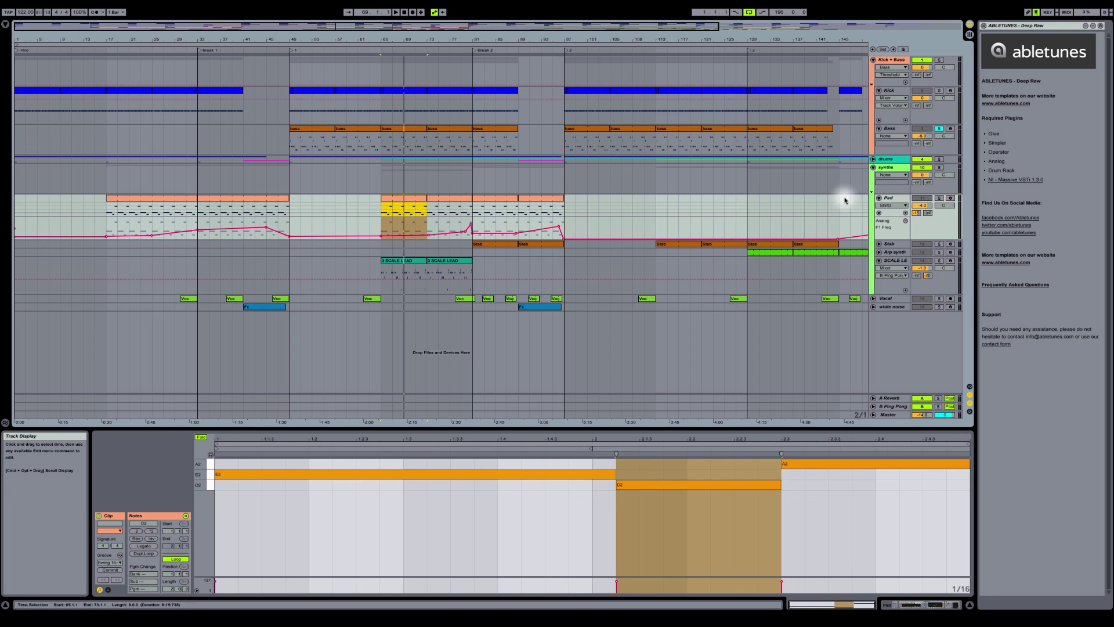
left_click(889, 198)
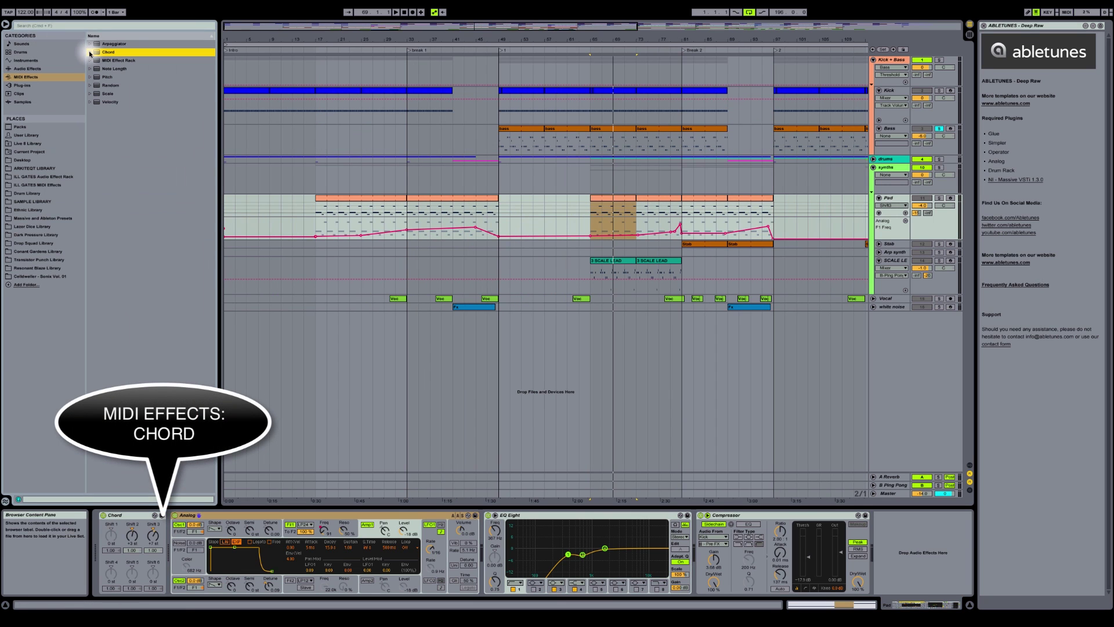
Step: Look through the Chord presets, add a default Chord MIDI effect to the Pad track, and delete its existing Chord device
left_click(90, 52)
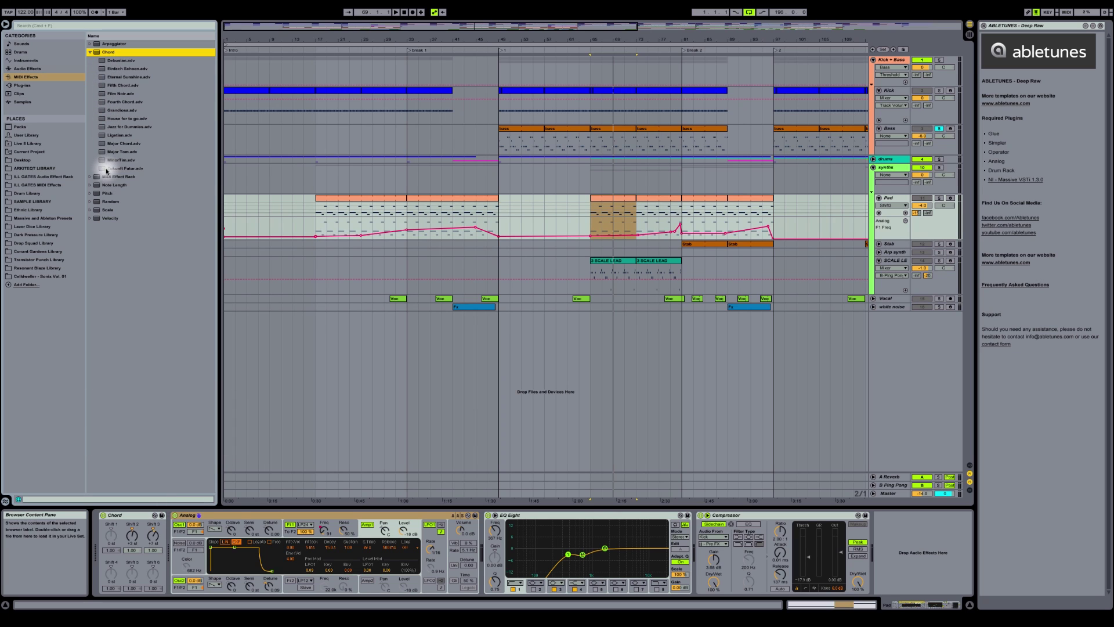
left_click(91, 53)
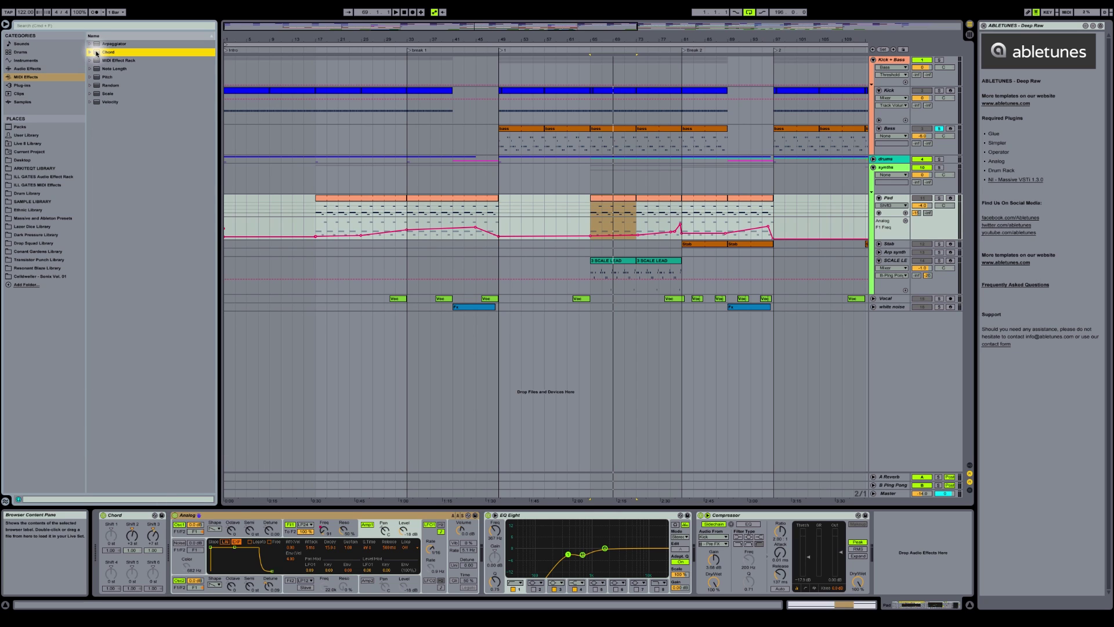
left_click_drag(97, 53, 170, 556)
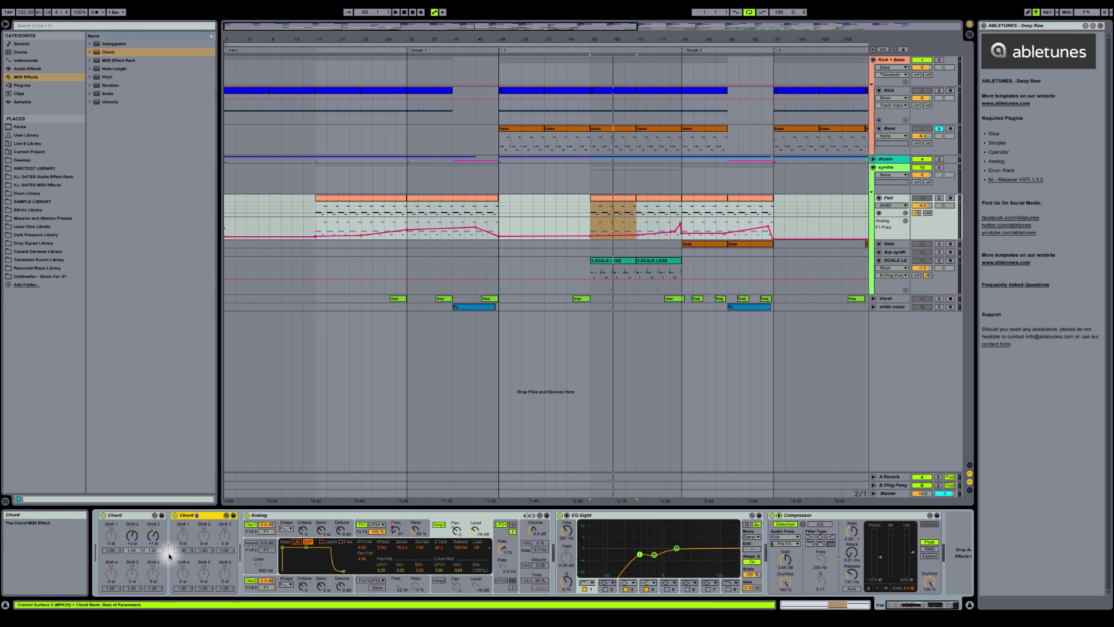
left_click(110, 516)
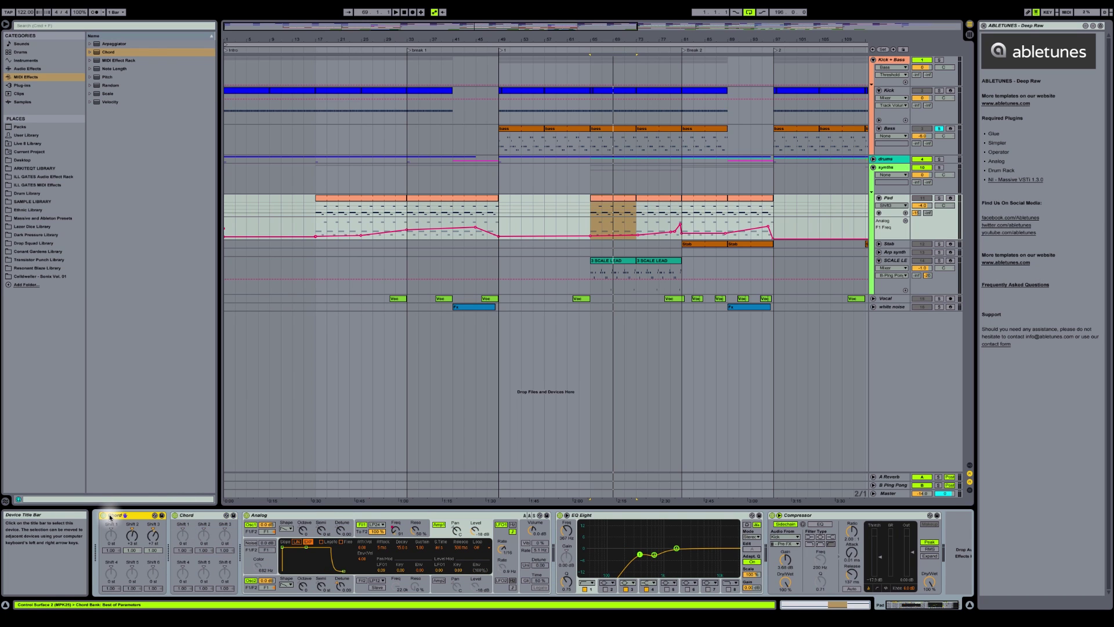
key("Delete")
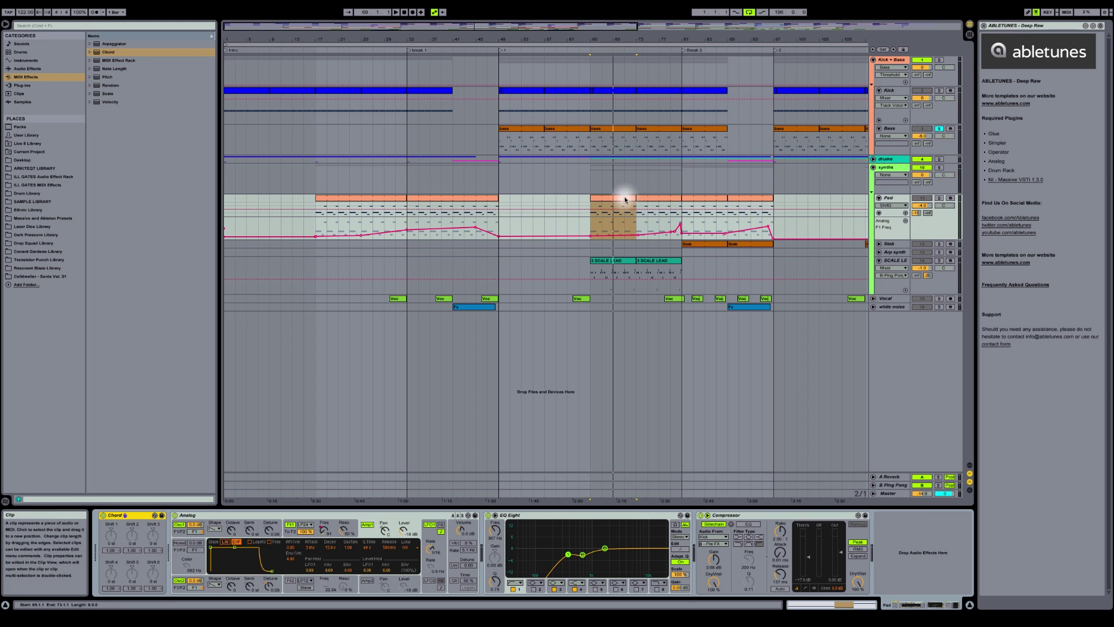
Step: Solo the Pad track and raise Shift 1 of its Chord effect, auditioning the sound before and after
left_click(939, 198)
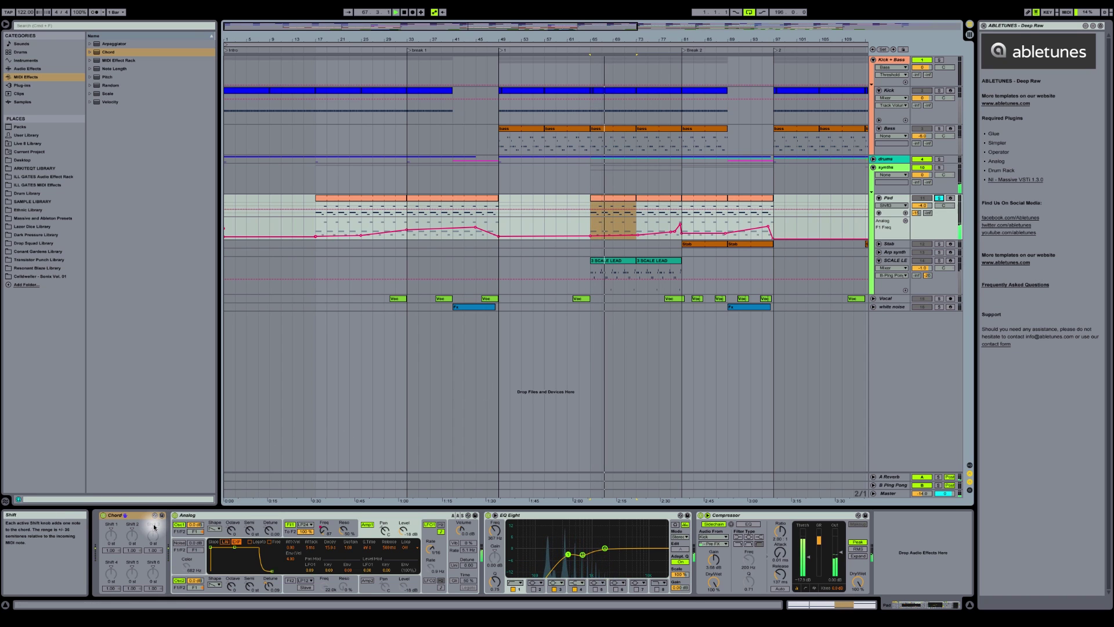
key("space")
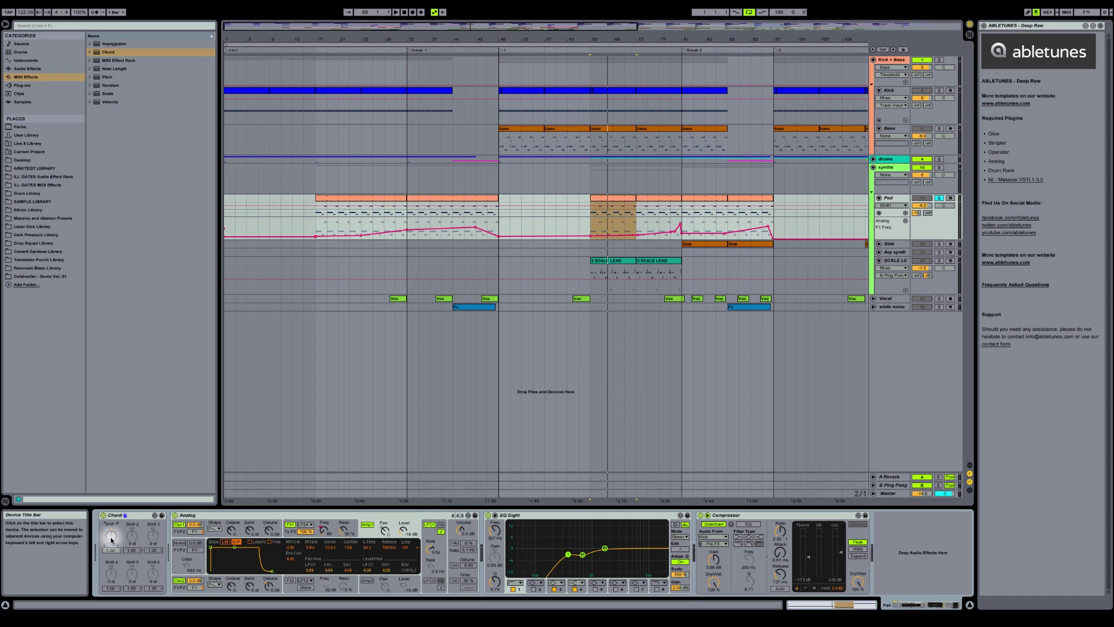
left_click_drag(111, 540, 119, 529)
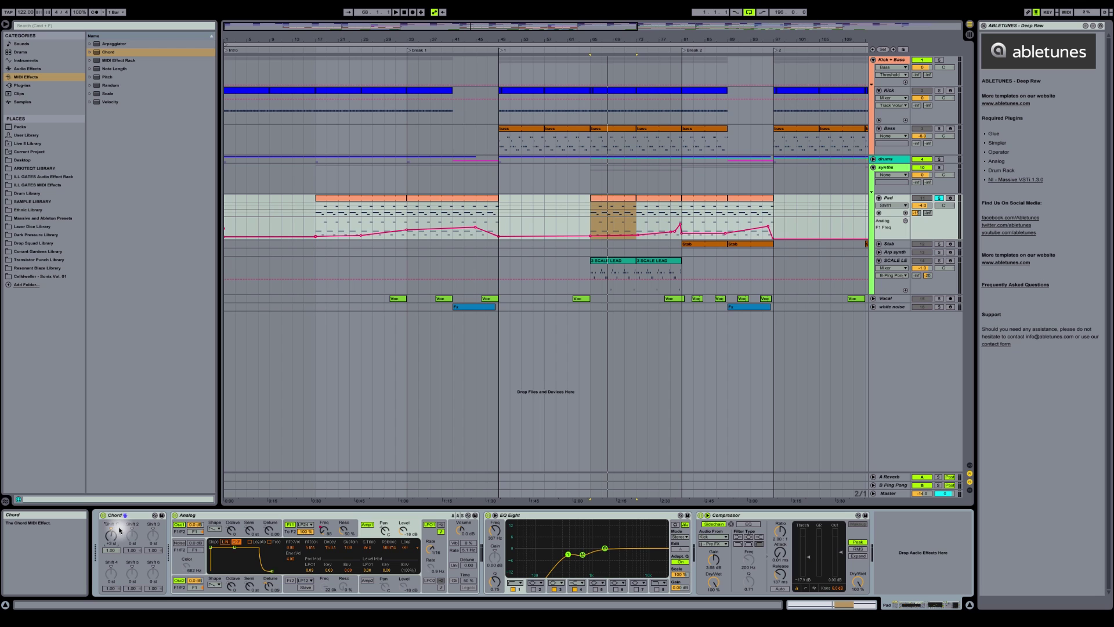
key("space")
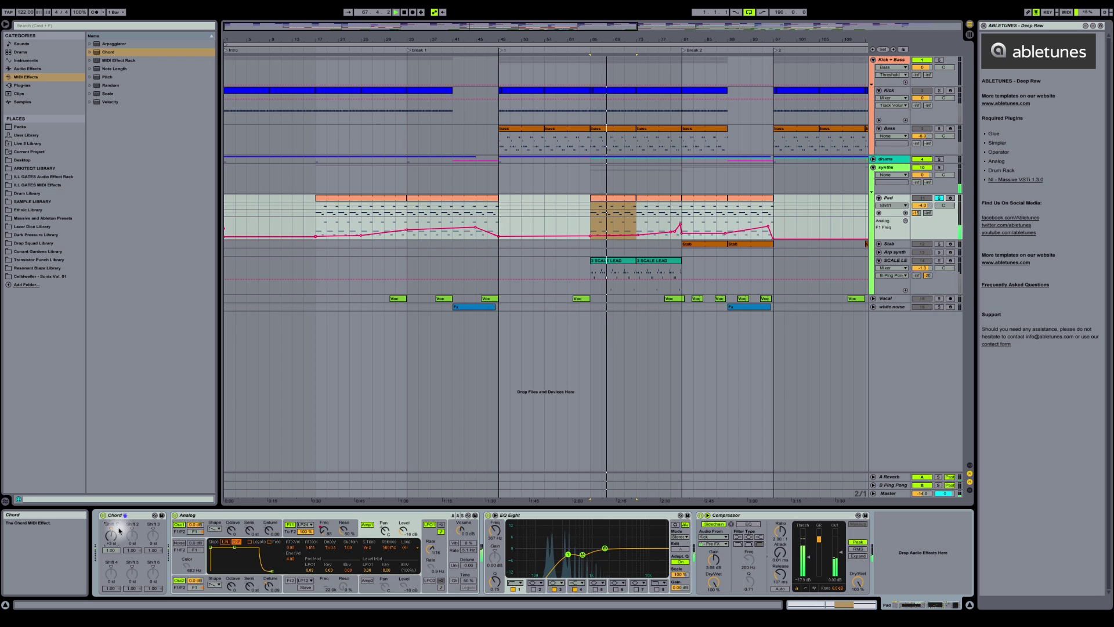
key("space")
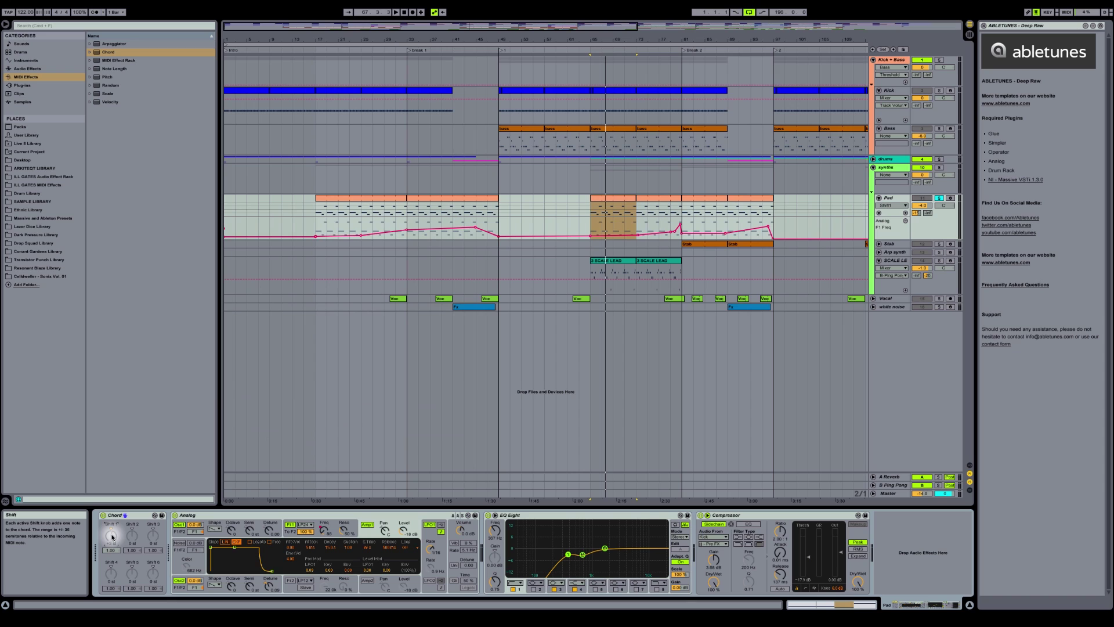
Step: Raise Shift 2 and Shift 3 of the Pad's Chord effect and compare the sound with the effect on and off
left_click_drag(112, 537, 115, 545)
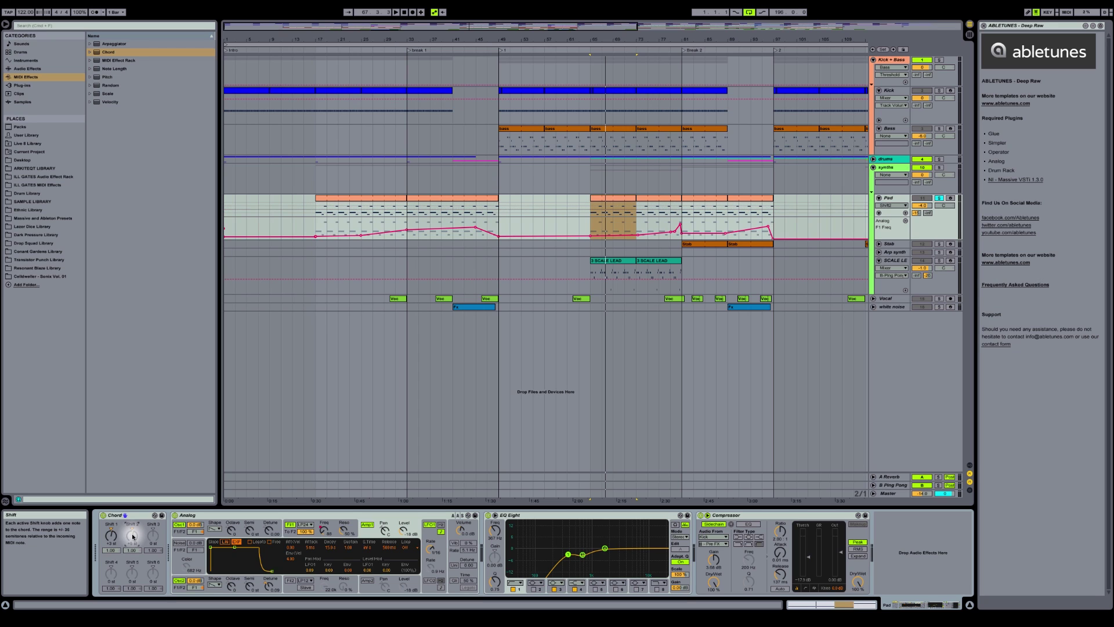
key("space")
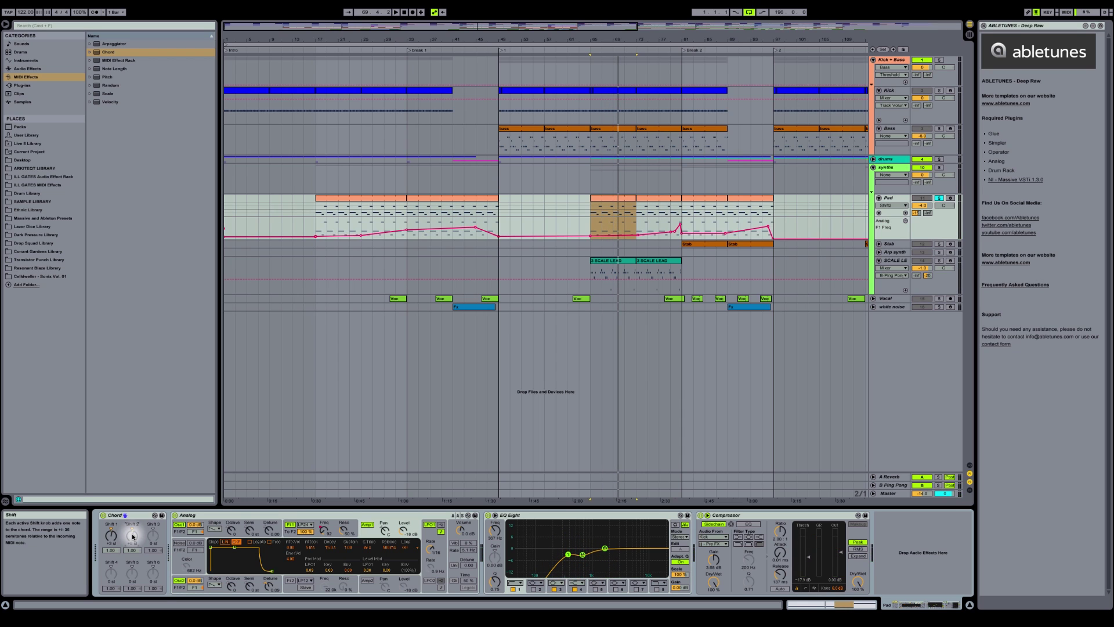
key("space")
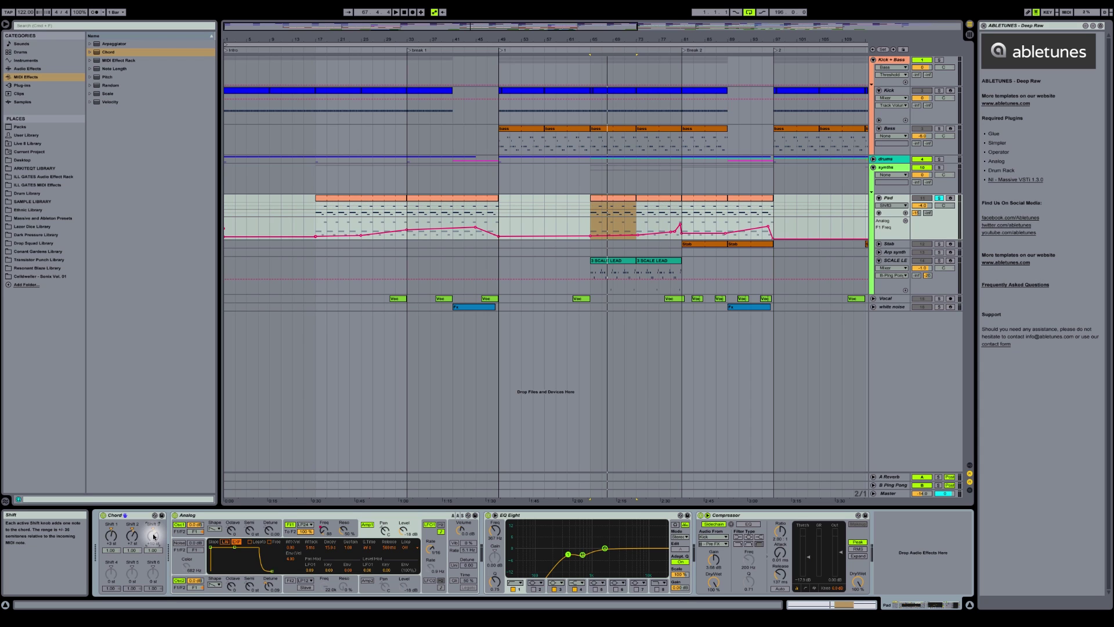
key("space")
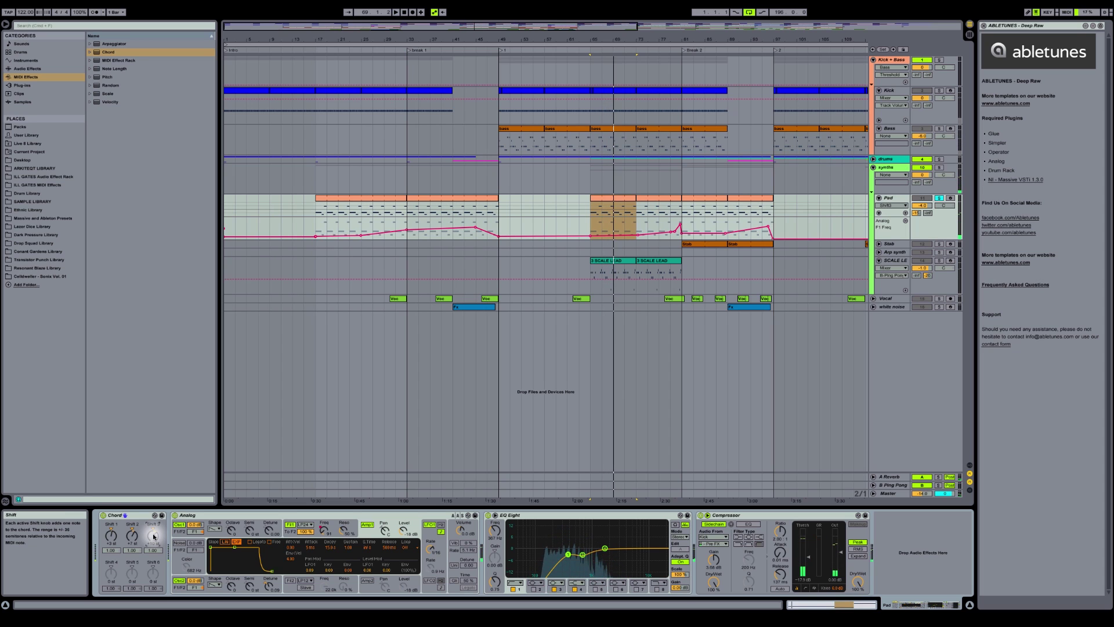
left_click(104, 516)
key("space")
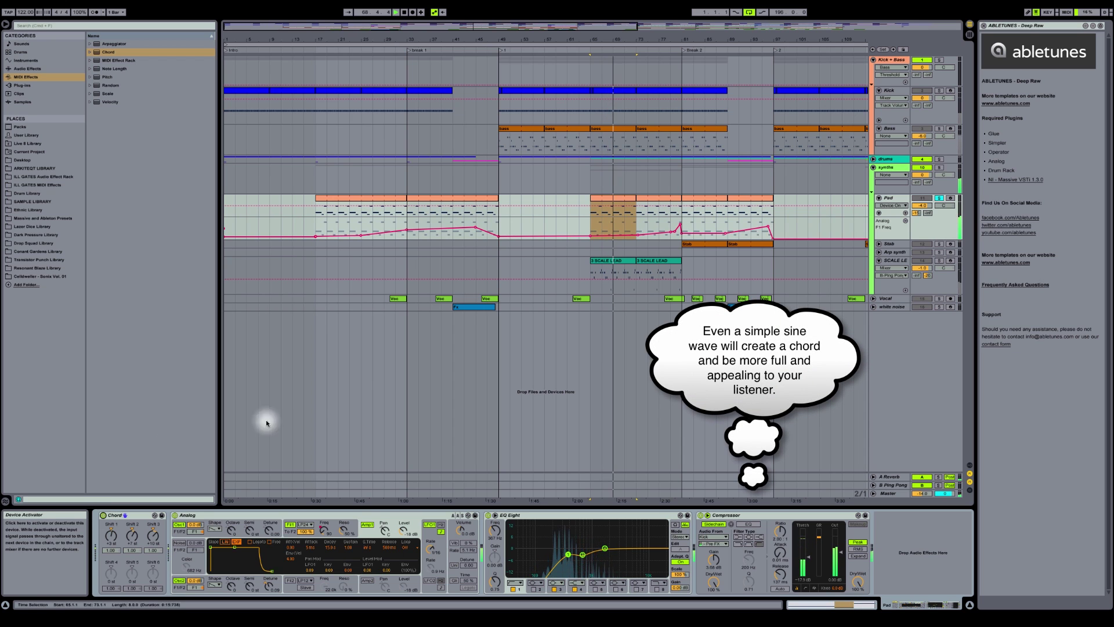
Step: Review the Pad clip's notes while playing it together with the soloed Bass, and take both tracks out of solo
double_click(620, 197)
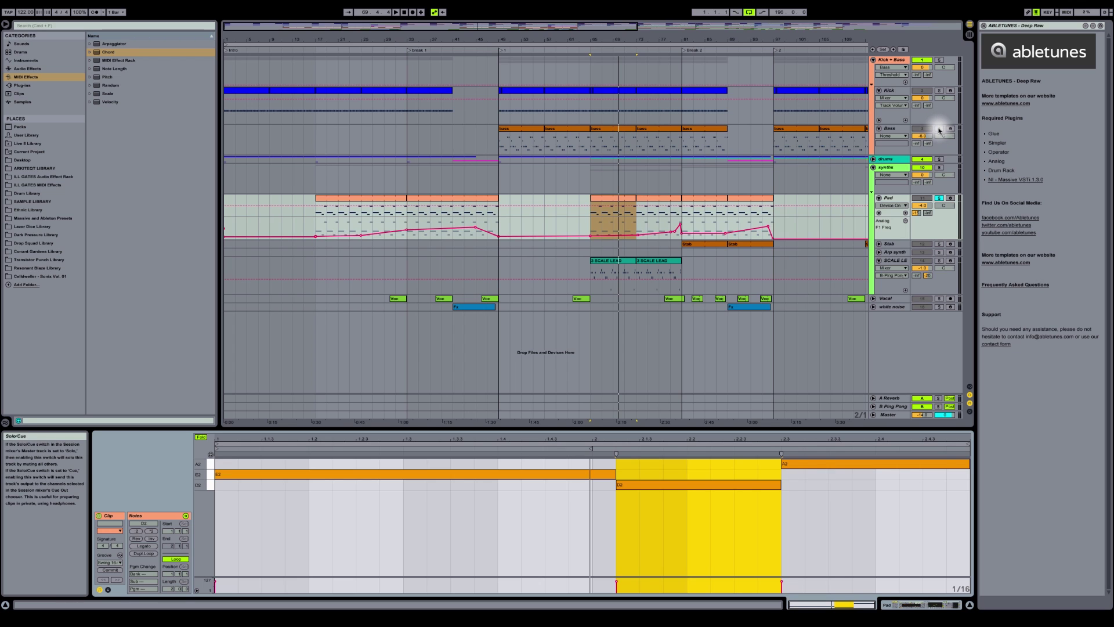
key("space")
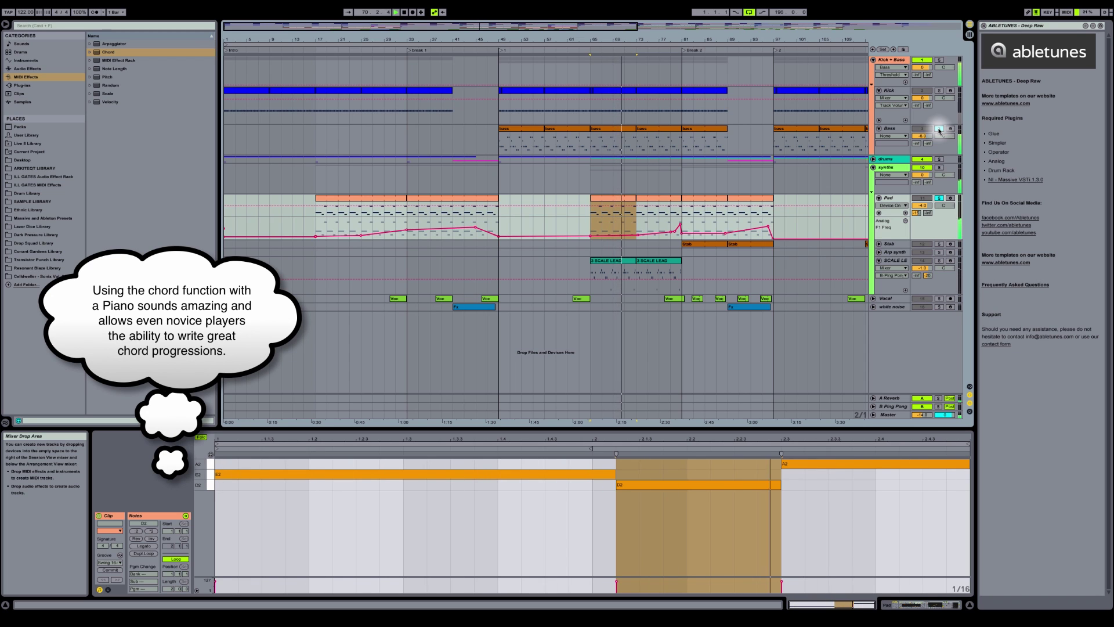
left_click(939, 129)
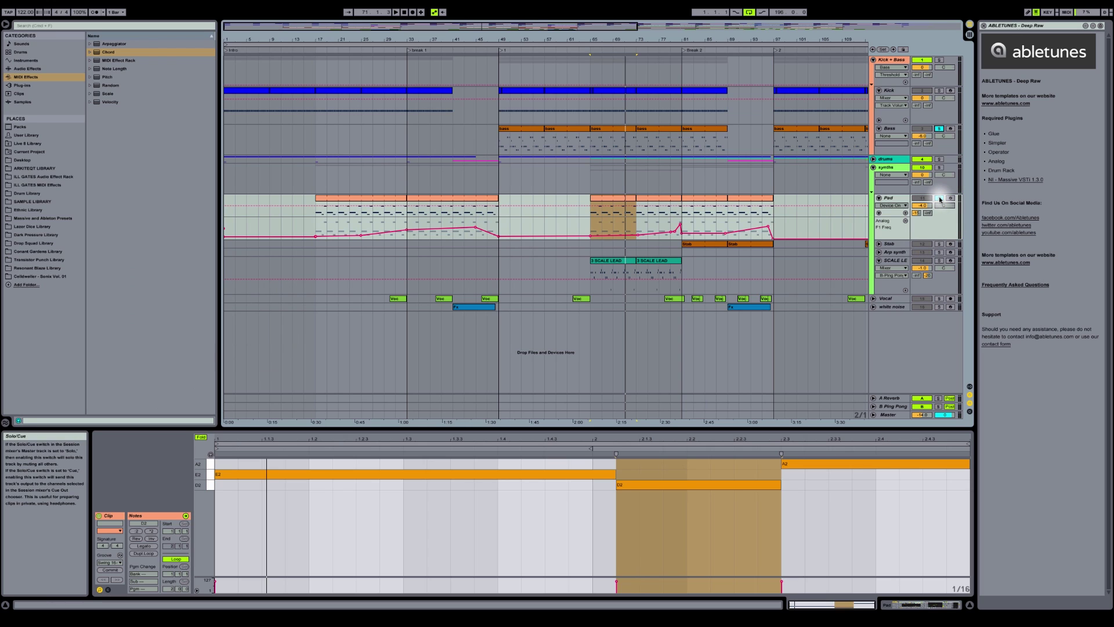
left_click(941, 199)
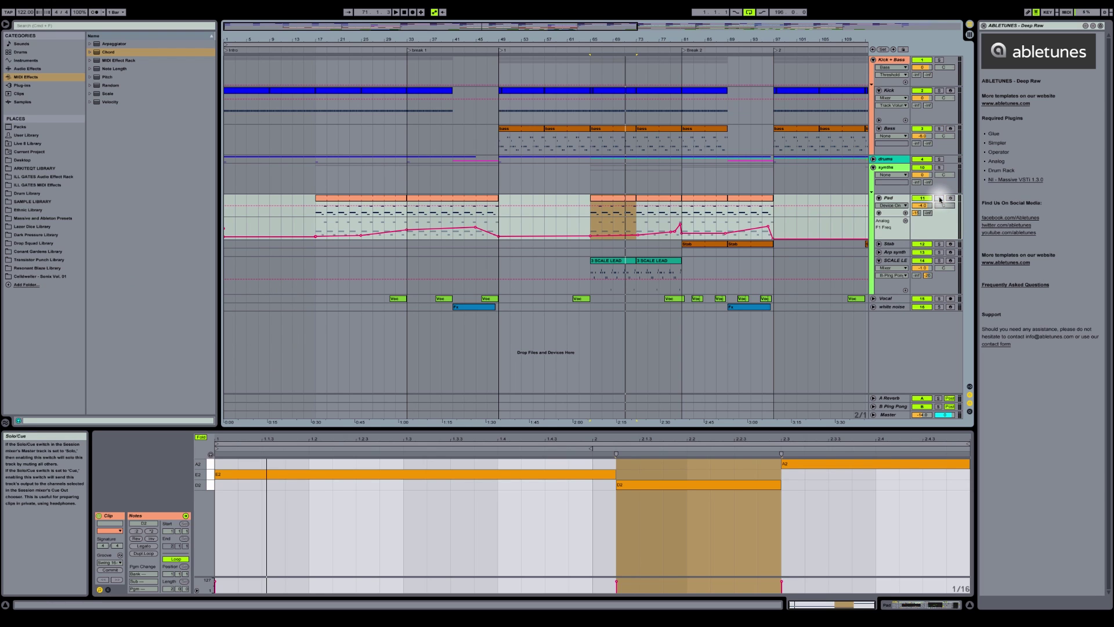
Step: Solo the Stab track and audition its sound through the House for to go chord preset
left_click(890, 244)
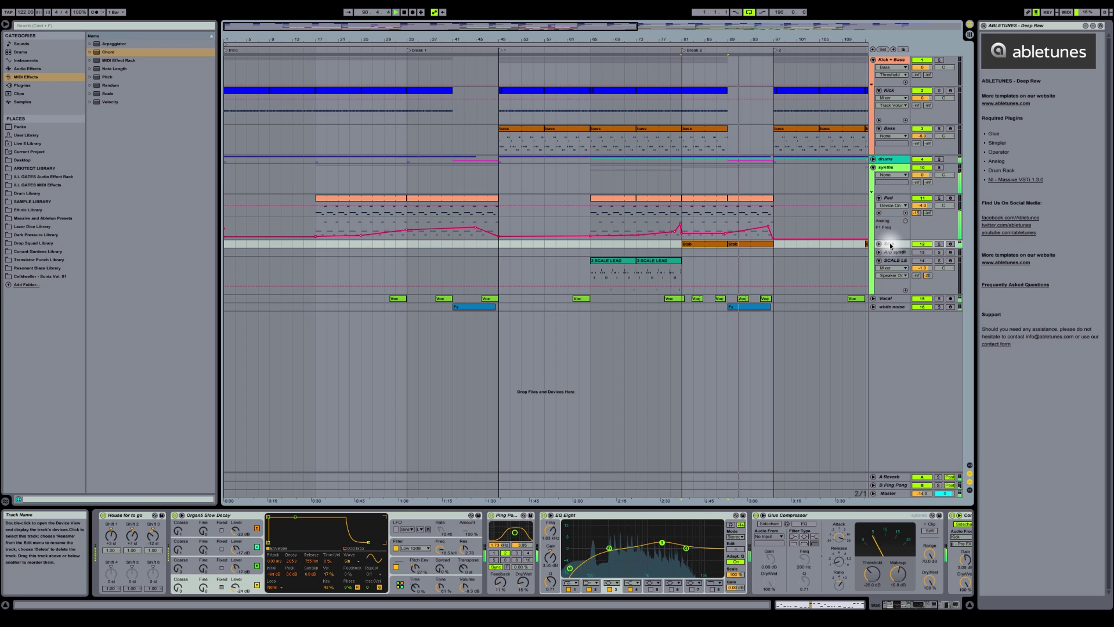
key("space")
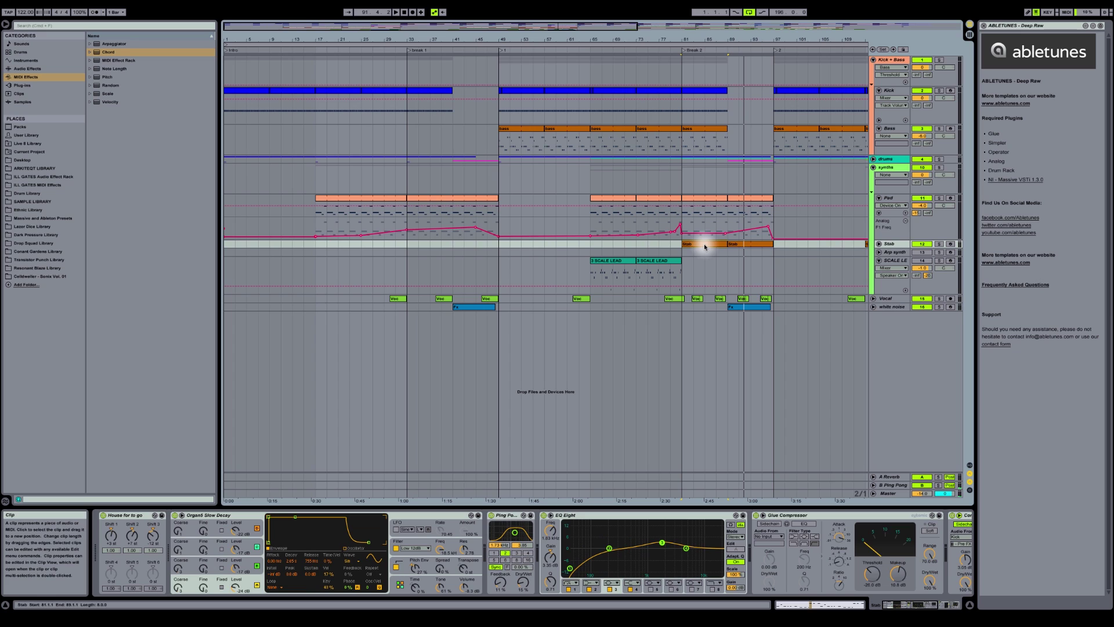
left_click(941, 245)
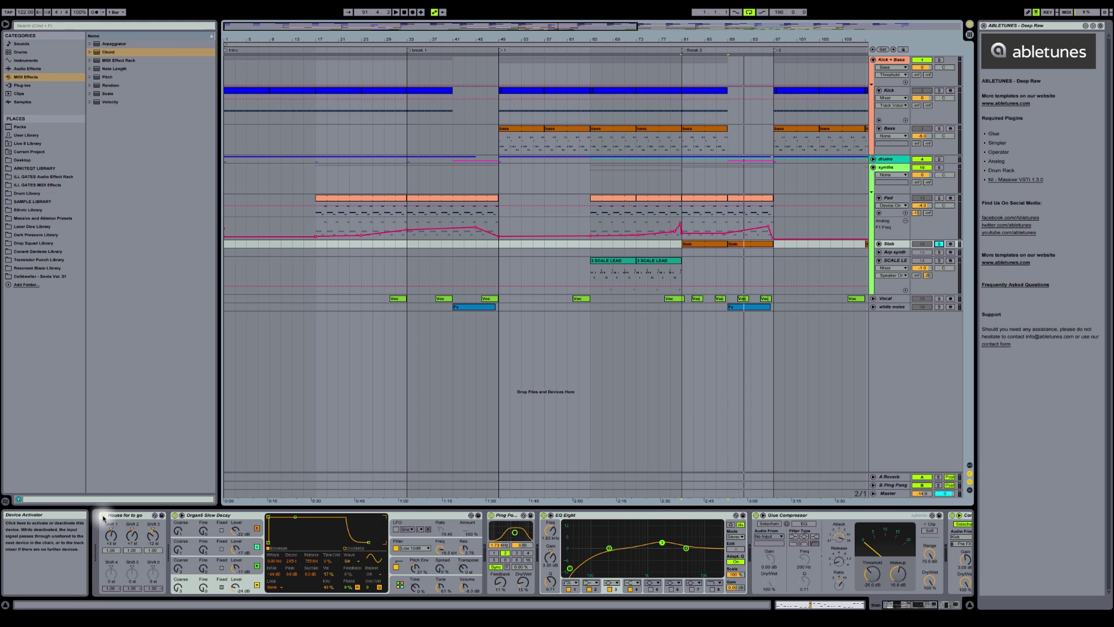
key("space")
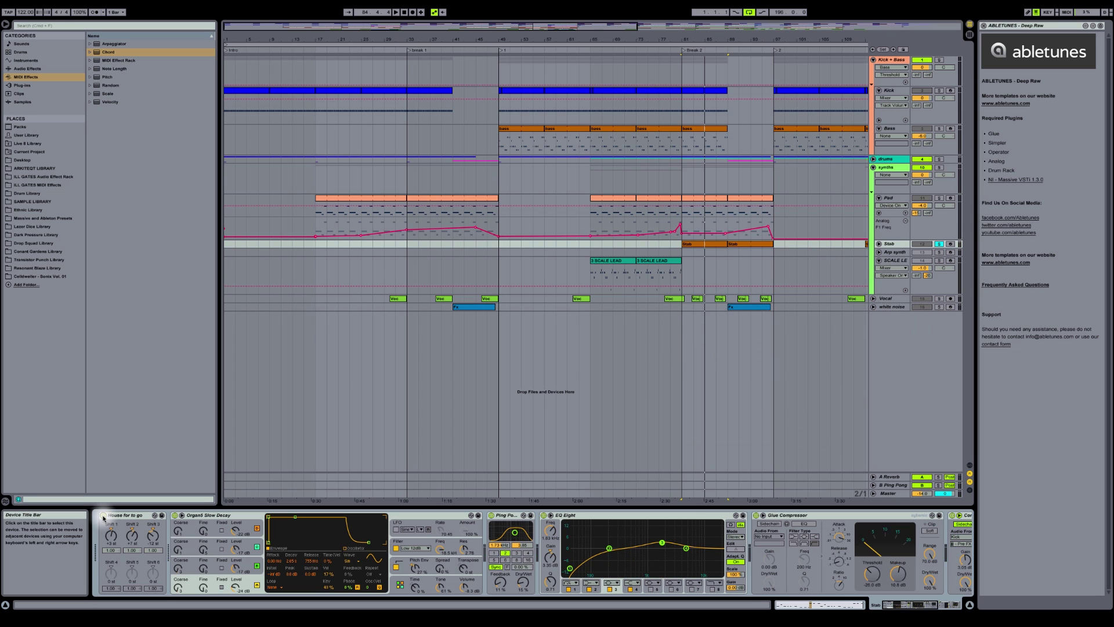
key("space")
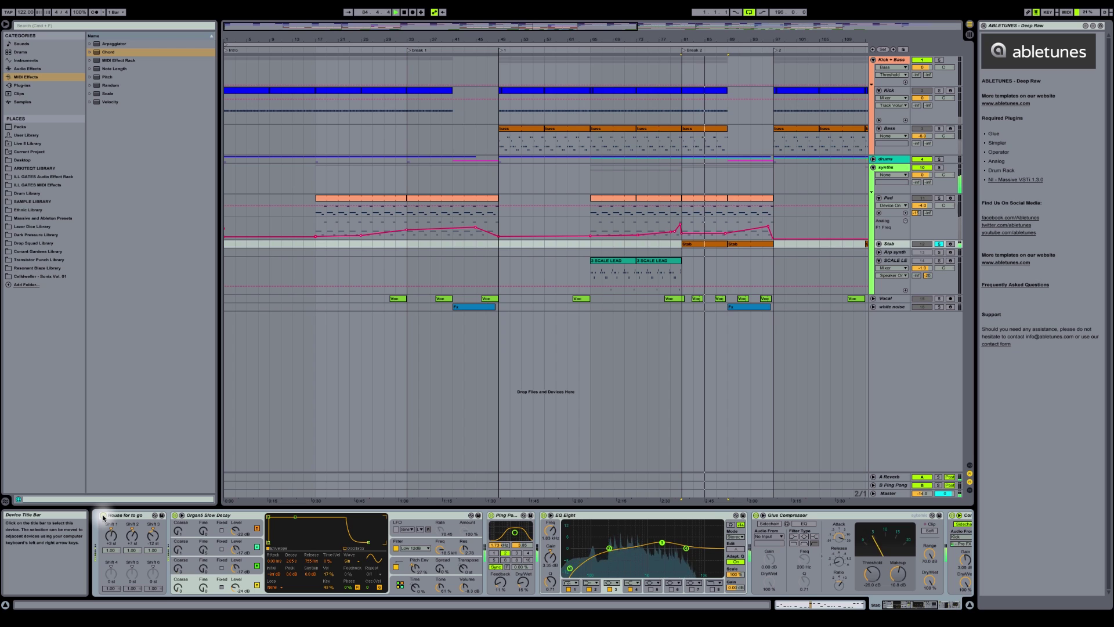
key("space")
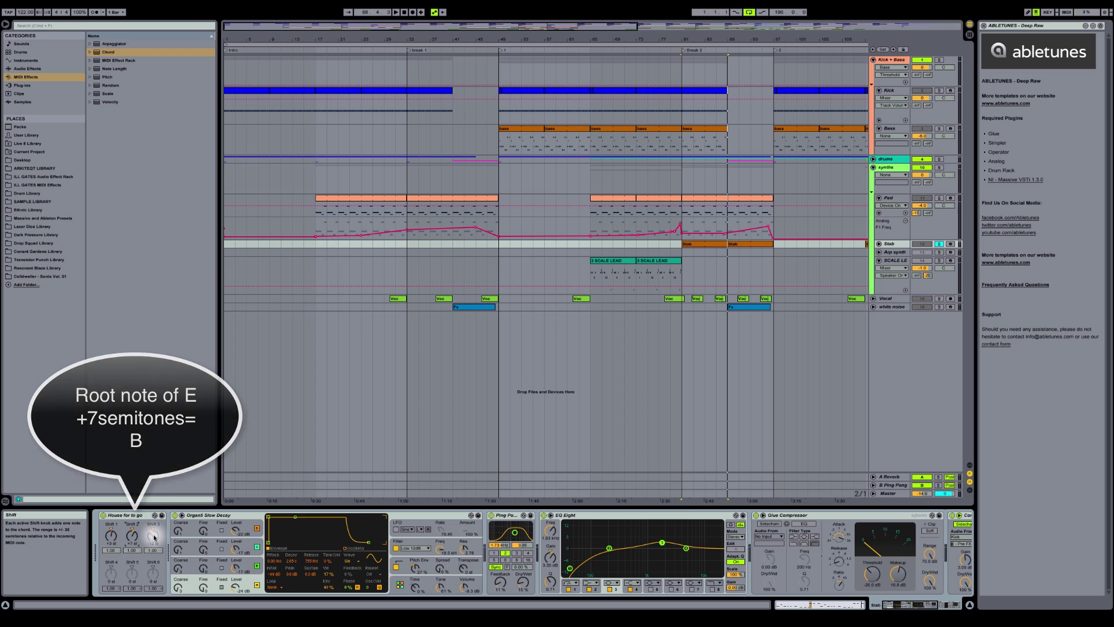
Step: Inspect the first Stab clip's notes at Break 2, folded to the used pitches, and return to the track's devices
left_click(697, 247)
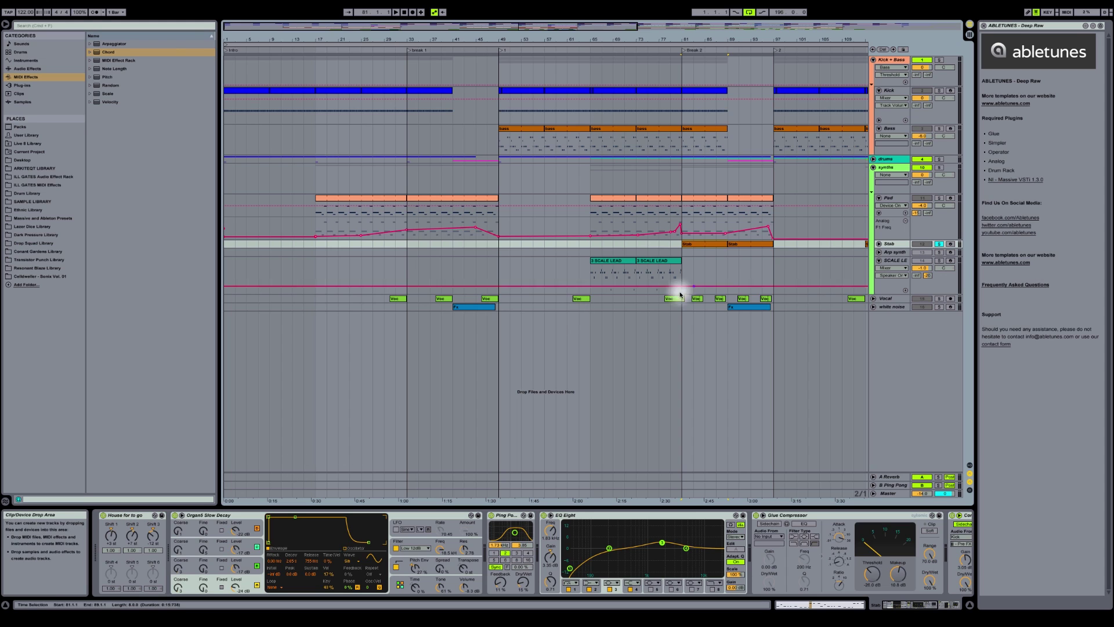
double_click(709, 246)
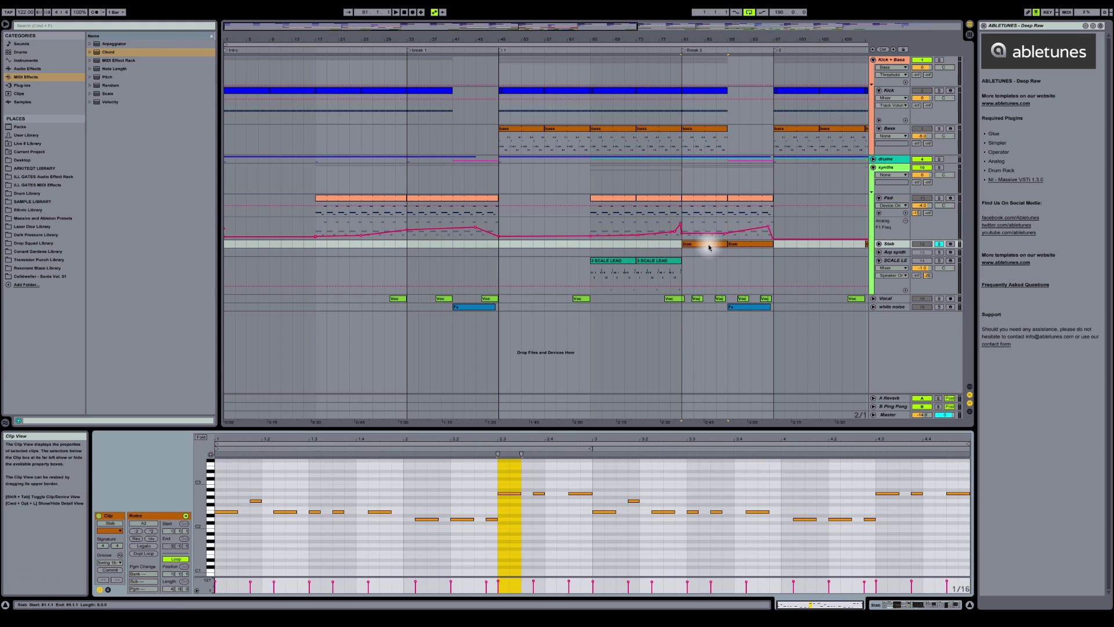
left_click(201, 437)
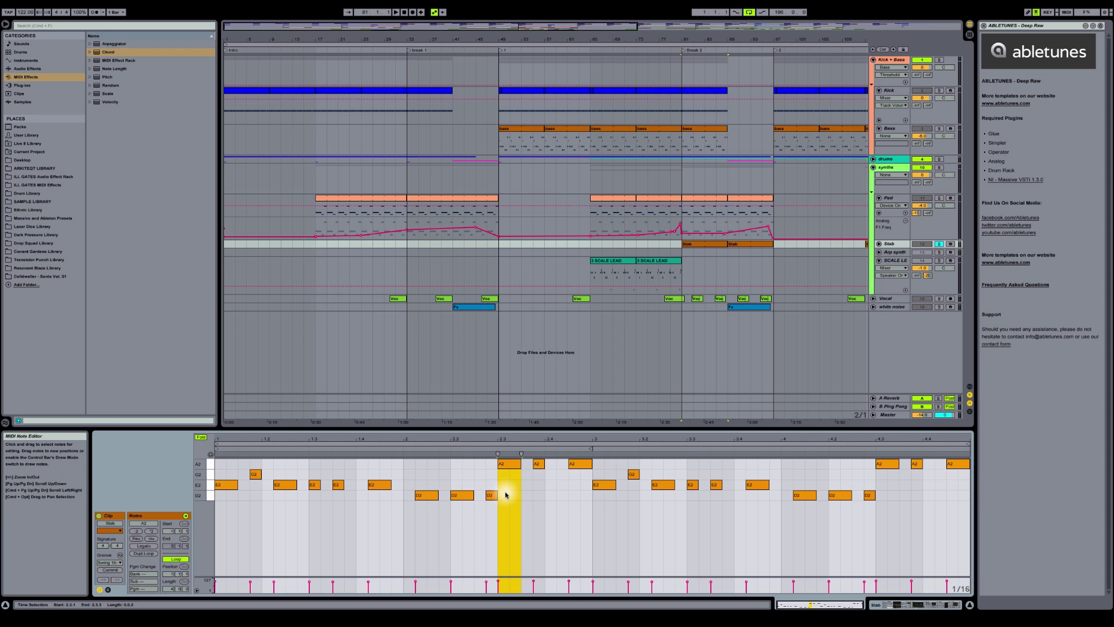
key("shift+Tab")
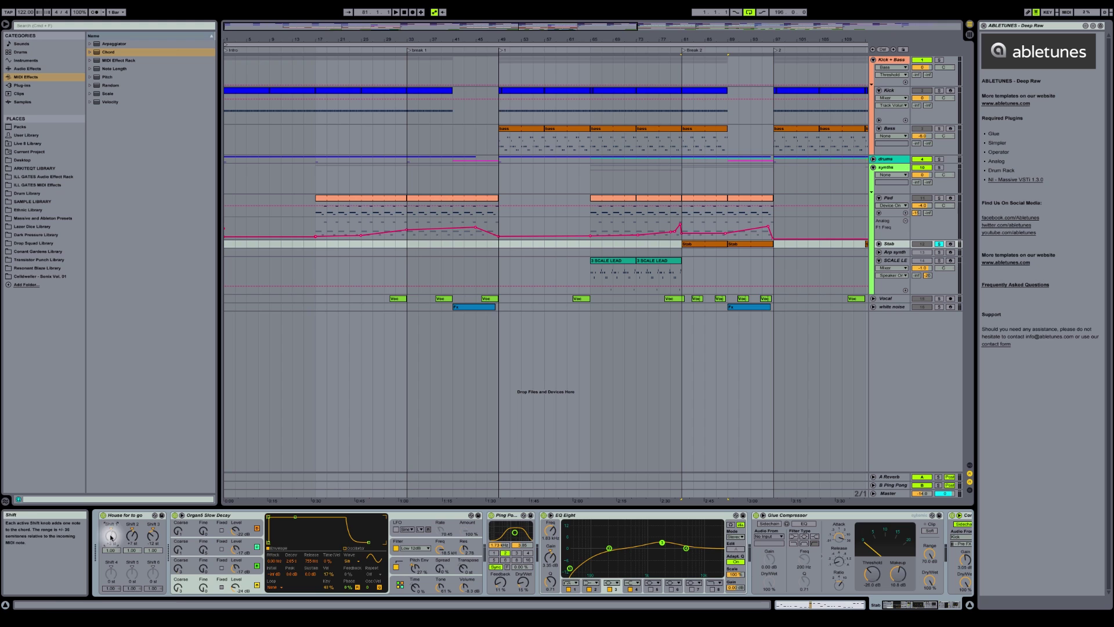
Step: Select the Pad, Stab and Bass clips at Break 2 one after another to compare the parts
left_click(704, 199)
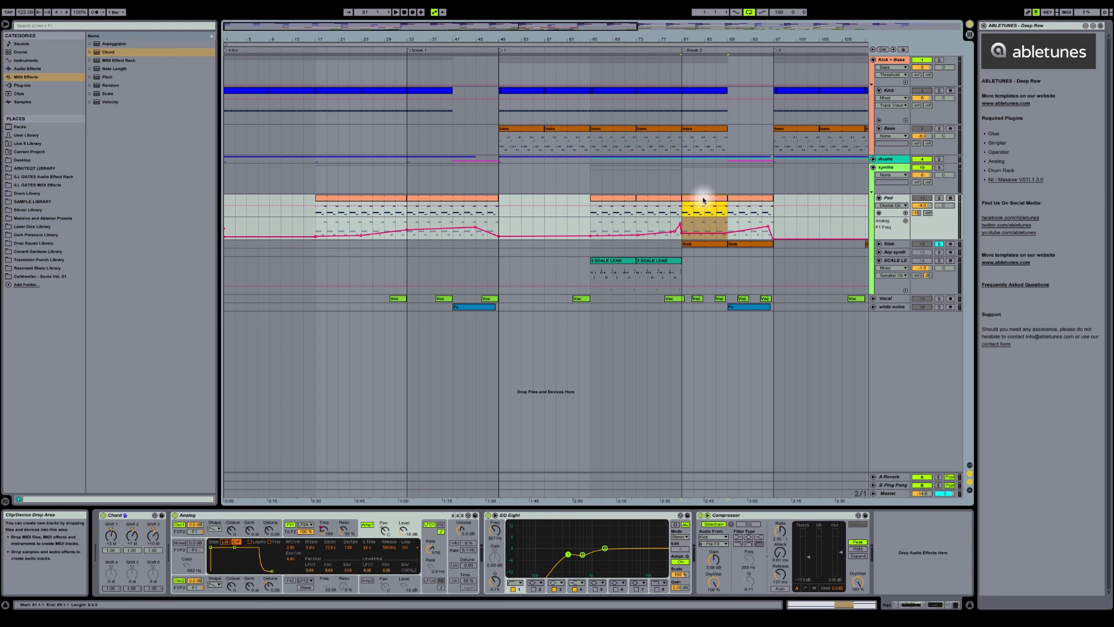
left_click(703, 242)
left_click(701, 132)
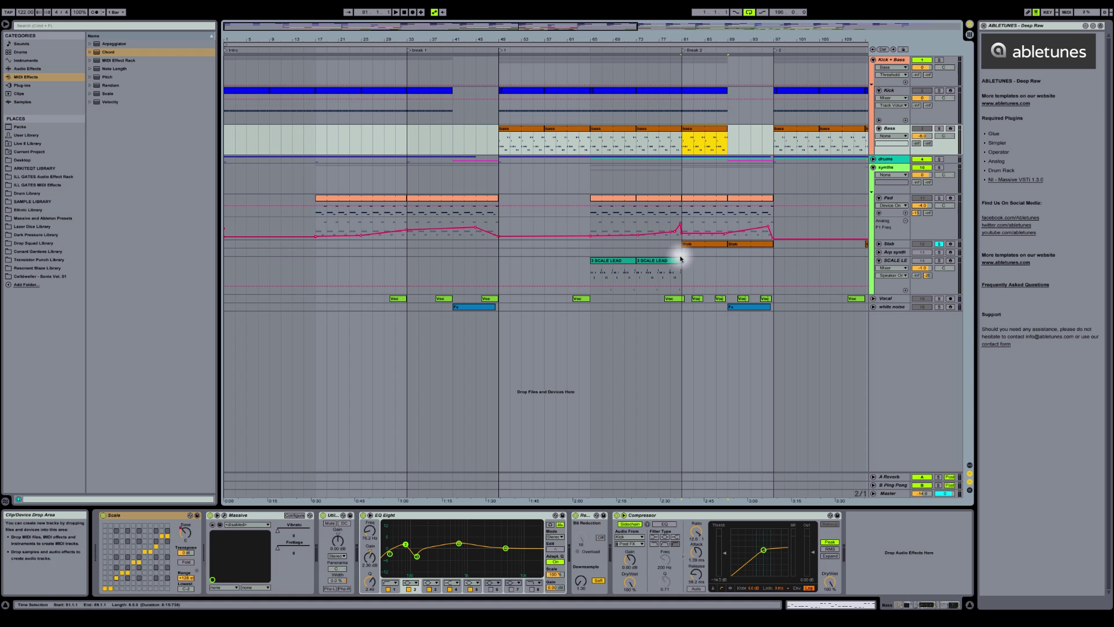
Step: Select the first SCALE LEAD clip and browse the Scale presets among the MIDI effects alongside its Scale device's note matrix
left_click(621, 263)
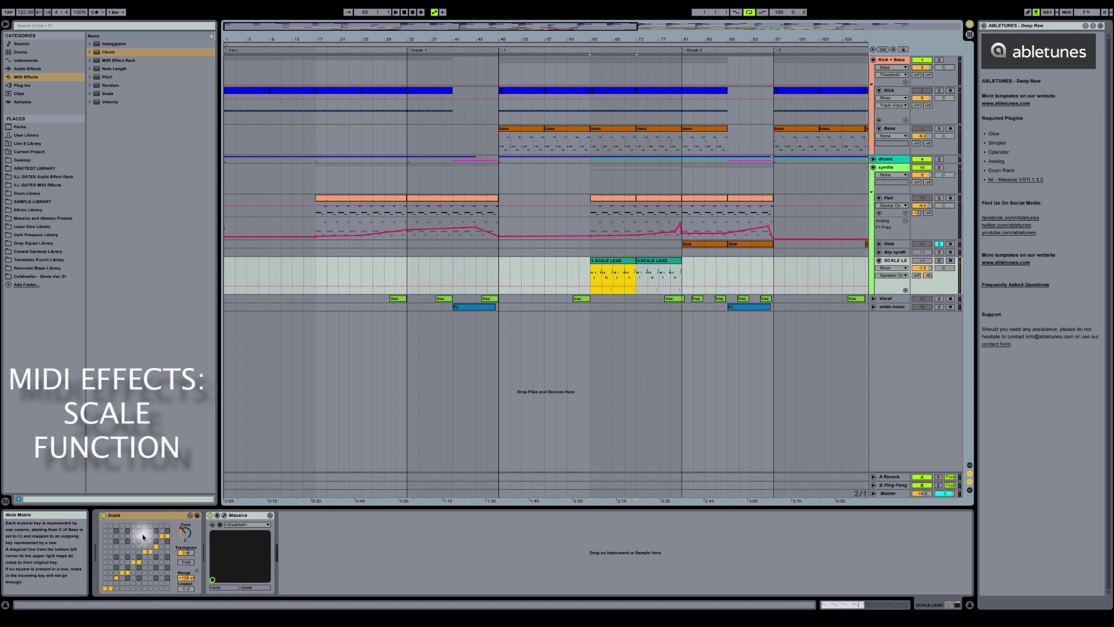
left_click(31, 79)
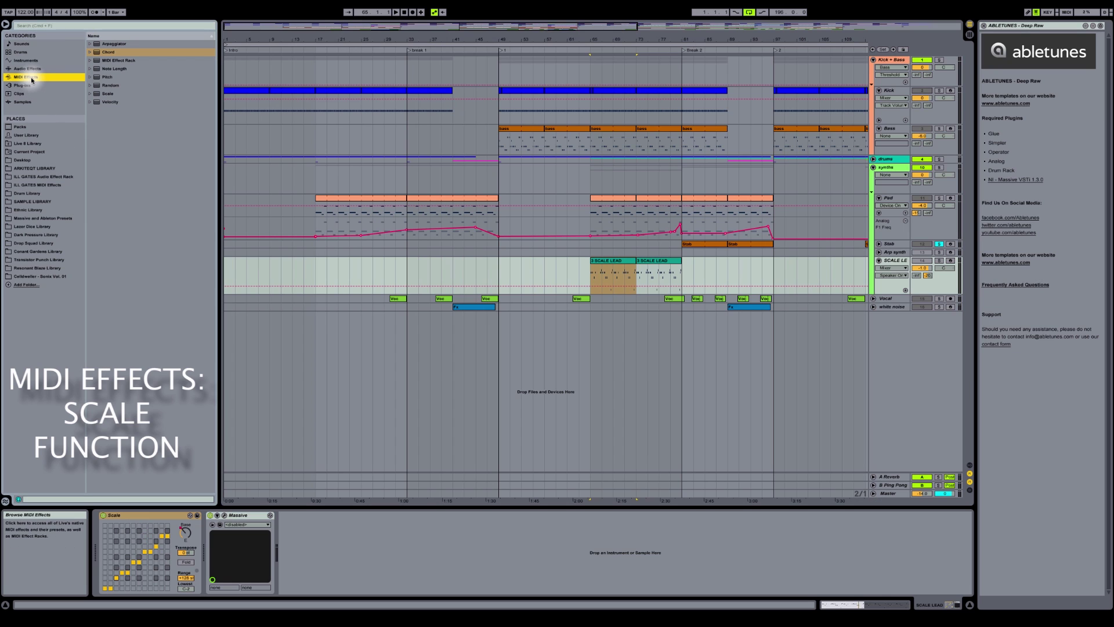
left_click(90, 94)
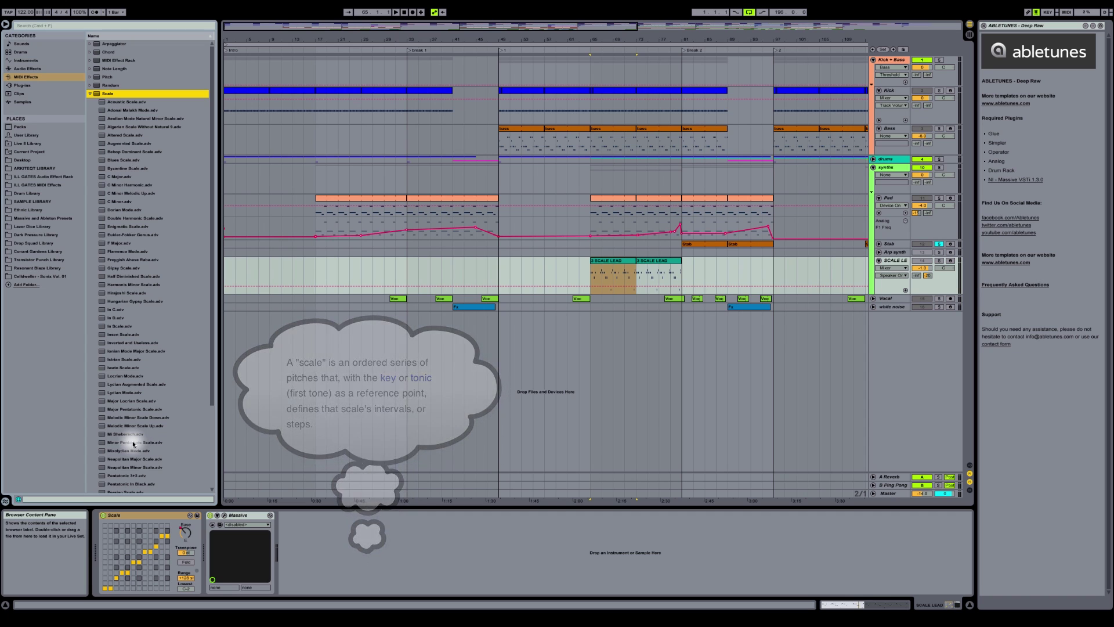
left_click(106, 595)
left_click(110, 589)
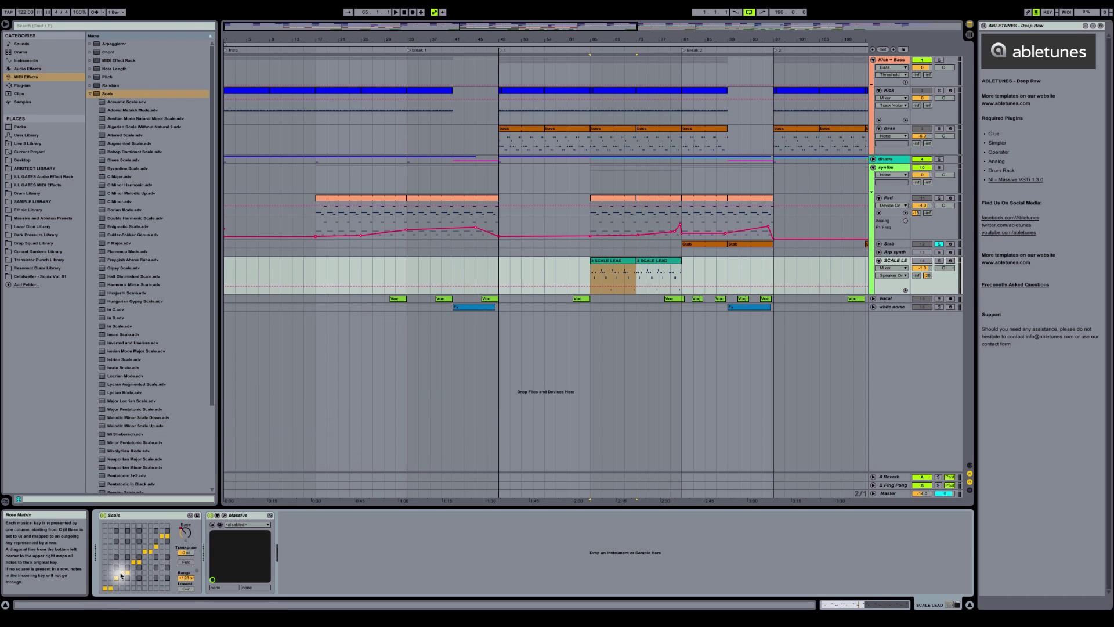
Step: Try the Neapolitan Major Scale preset ahead of Massive with different Base settings, and delete the added device
mouse_move(127, 459)
left_mouse_down()
mouse_move(197, 537)
mouse_move(214, 539)
left_mouse_up()
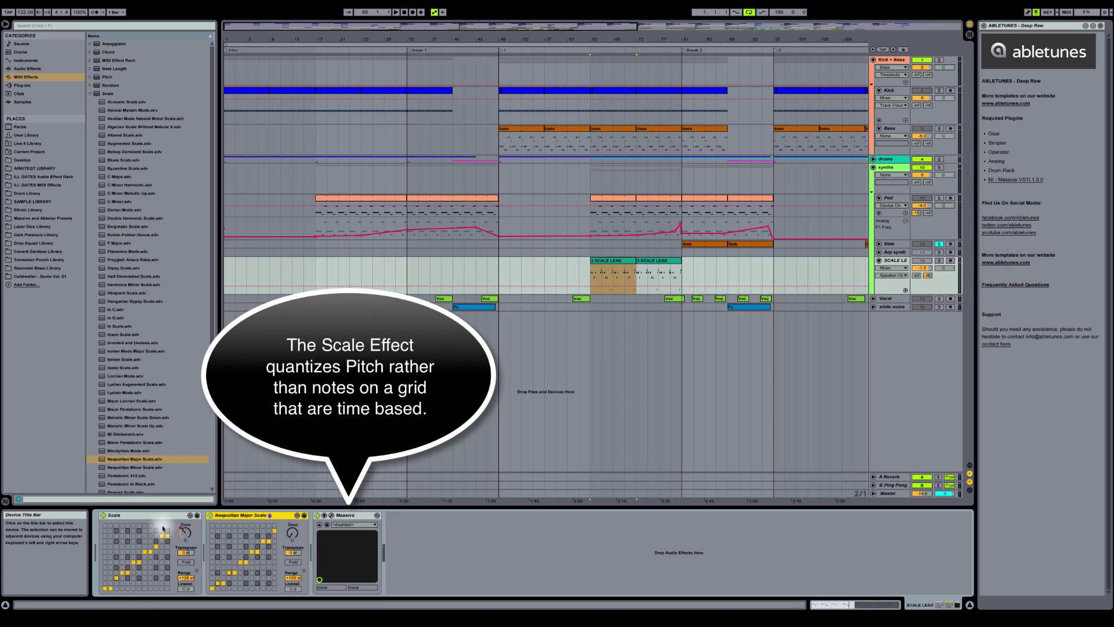
left_click(184, 534)
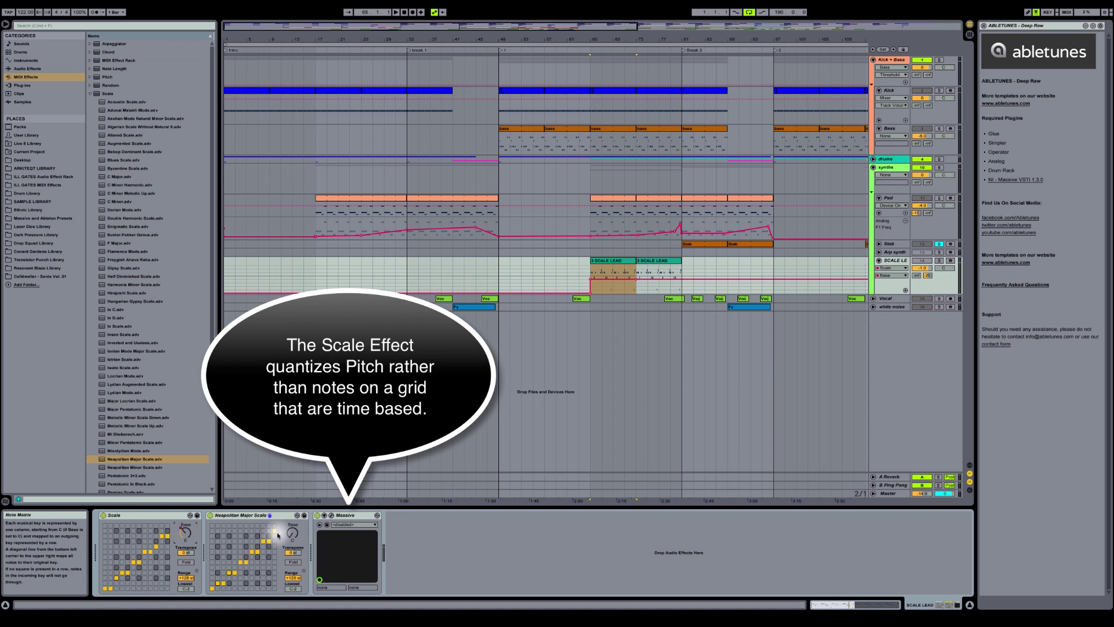
left_click_drag(293, 533, 294, 541)
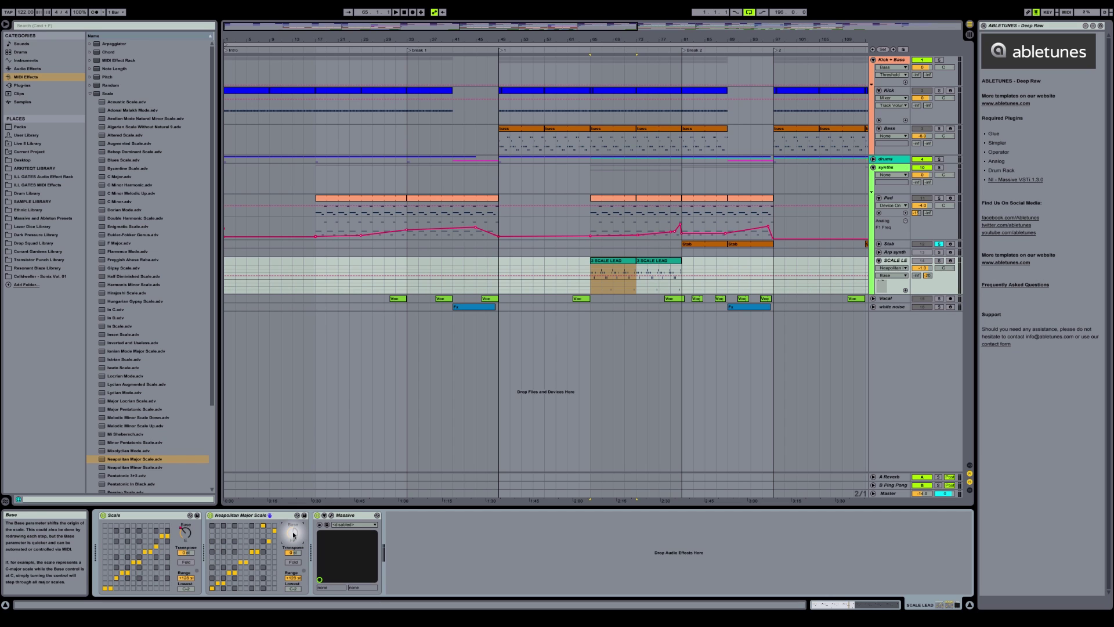
left_click_drag(293, 536, 293, 540)
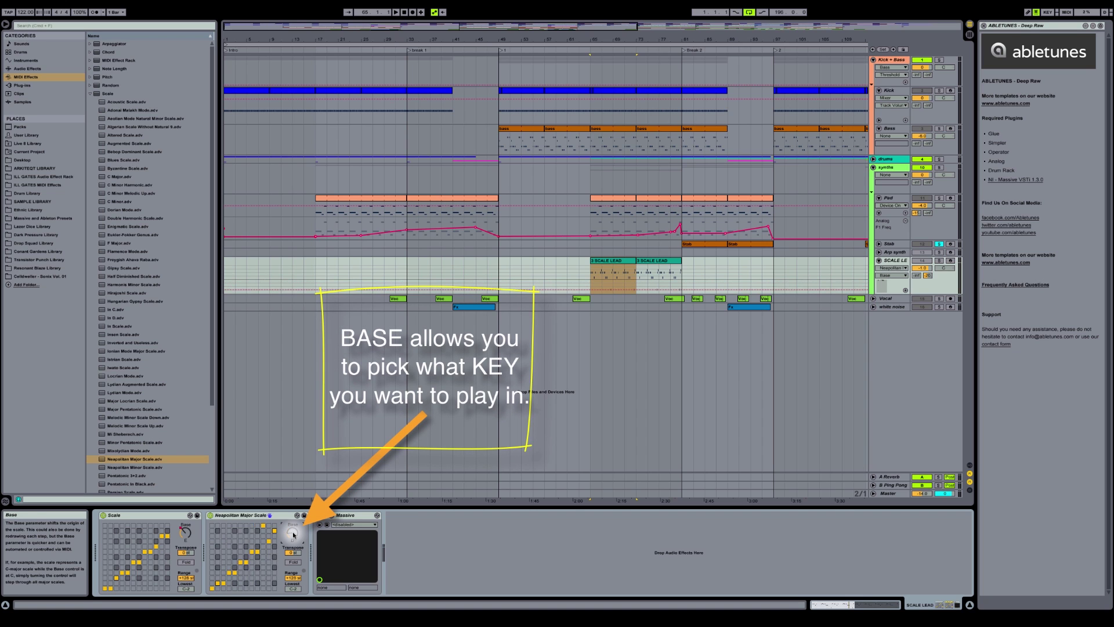
key("Delete")
Step: Solo the SCALE LEAD track and audition its first clip through the remaining Scale device
left_click(141, 515)
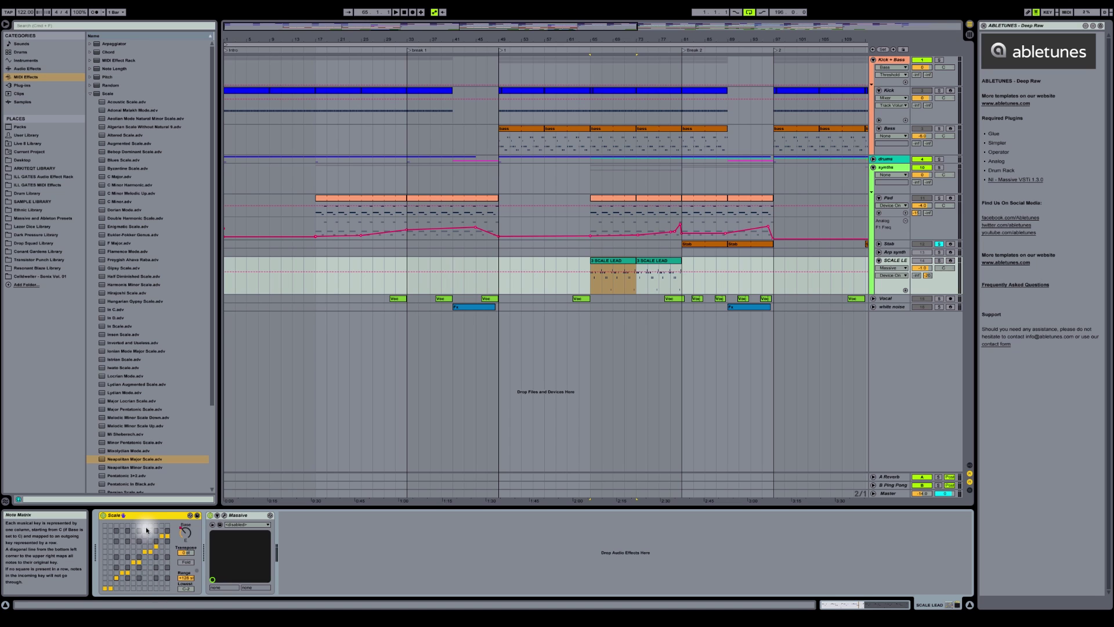
left_click(940, 261)
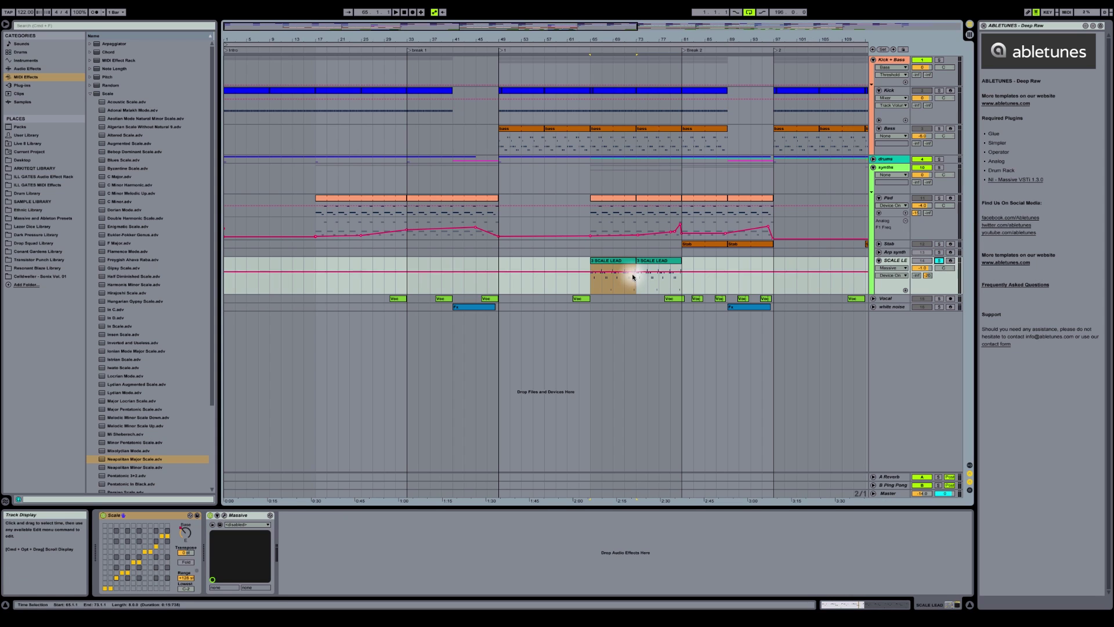
left_click(615, 260)
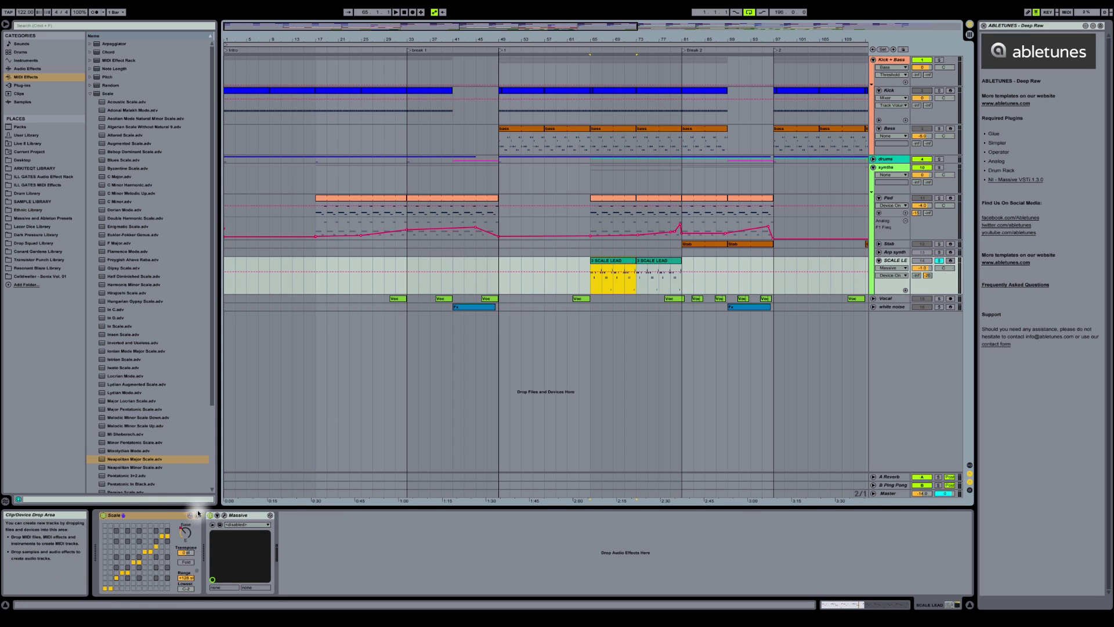
left_click(148, 514)
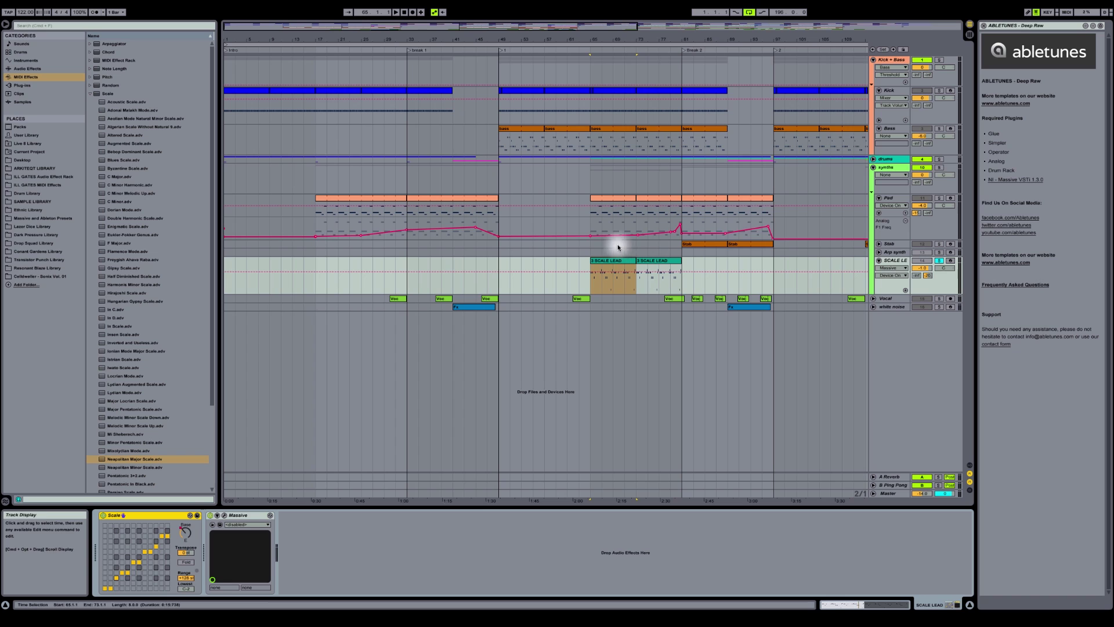
key("space")
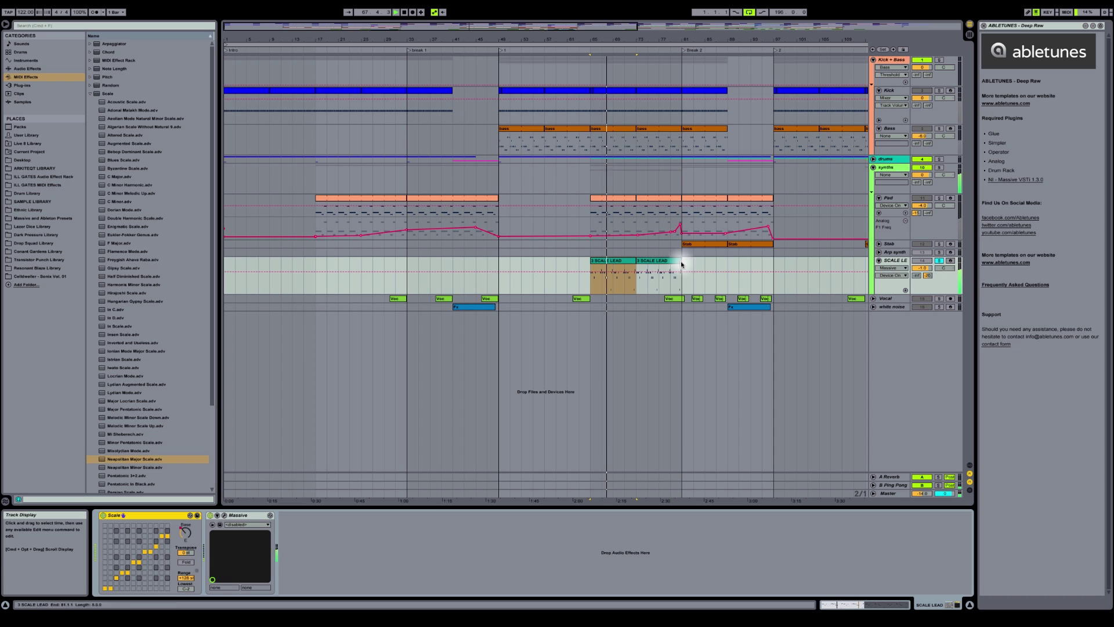
left_click(625, 261)
key("space")
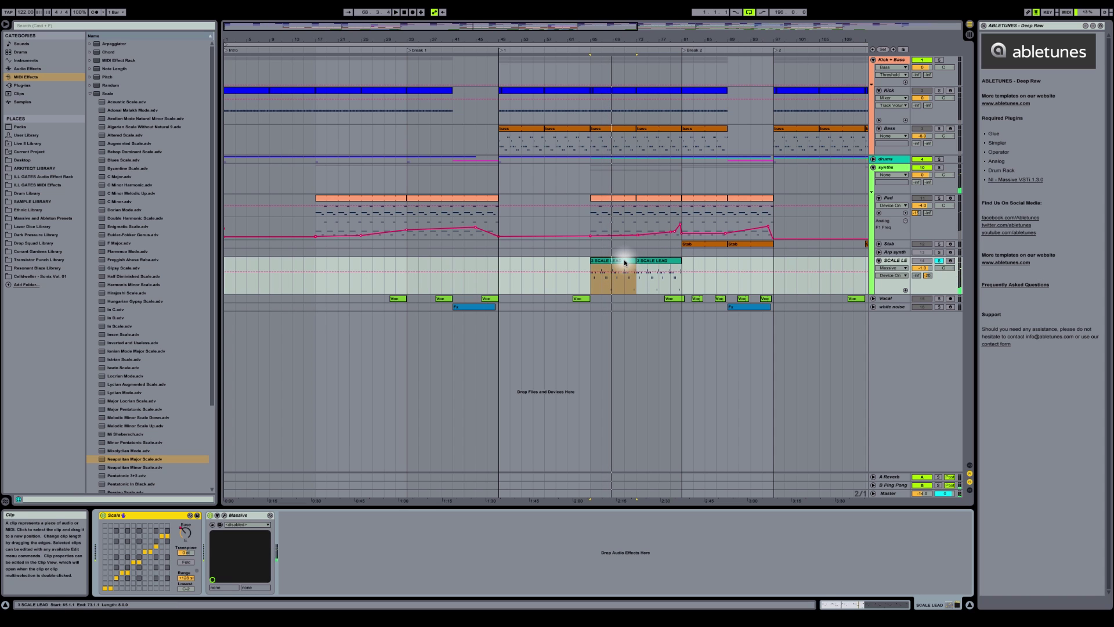
Step: Review the first SCALE LEAD clip's notes during playback, and take the track out of solo
double_click(625, 261)
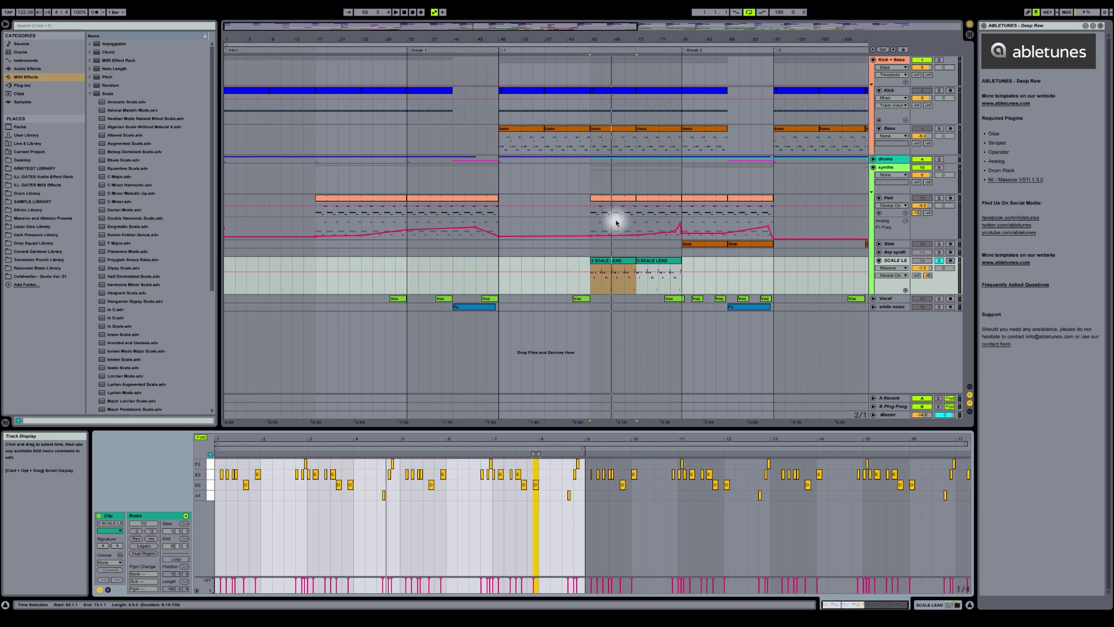
key("space")
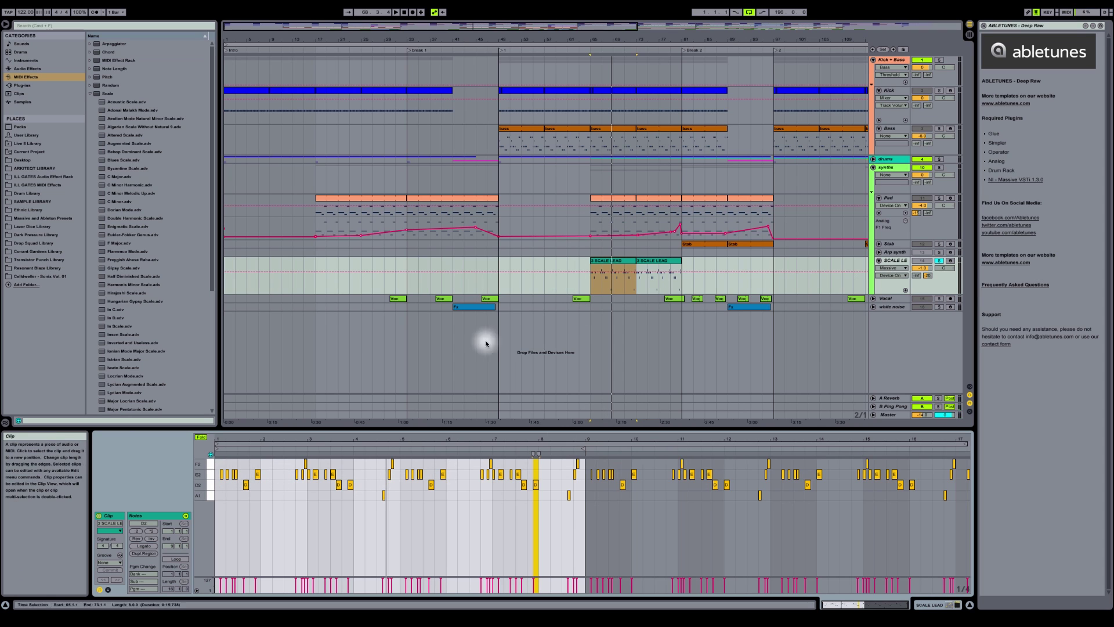
left_click(922, 260)
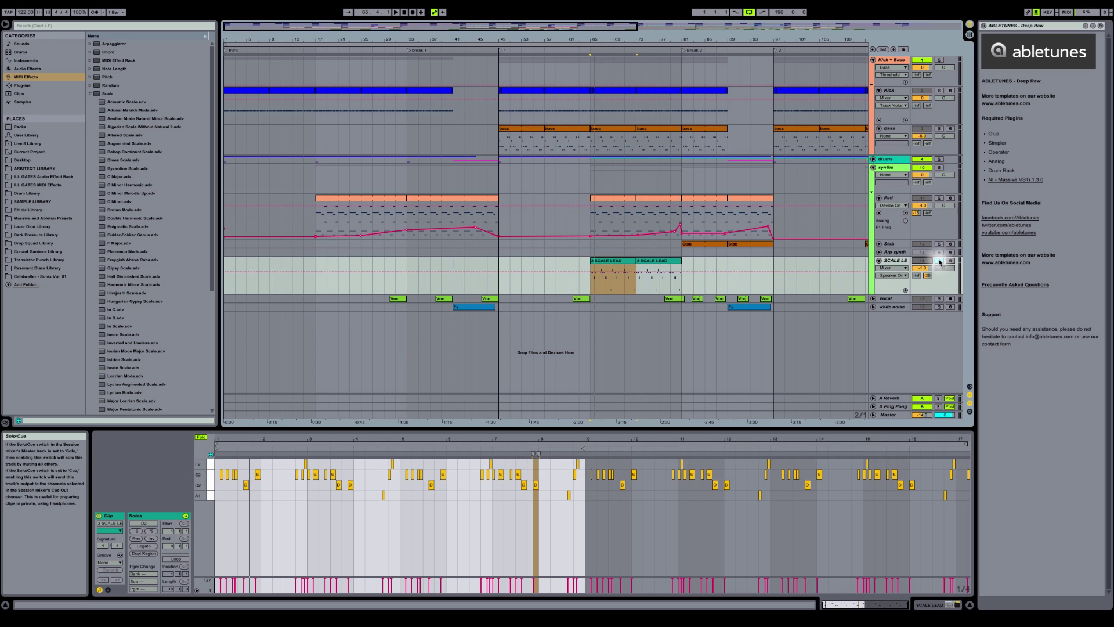
left_click(940, 262)
key("space")
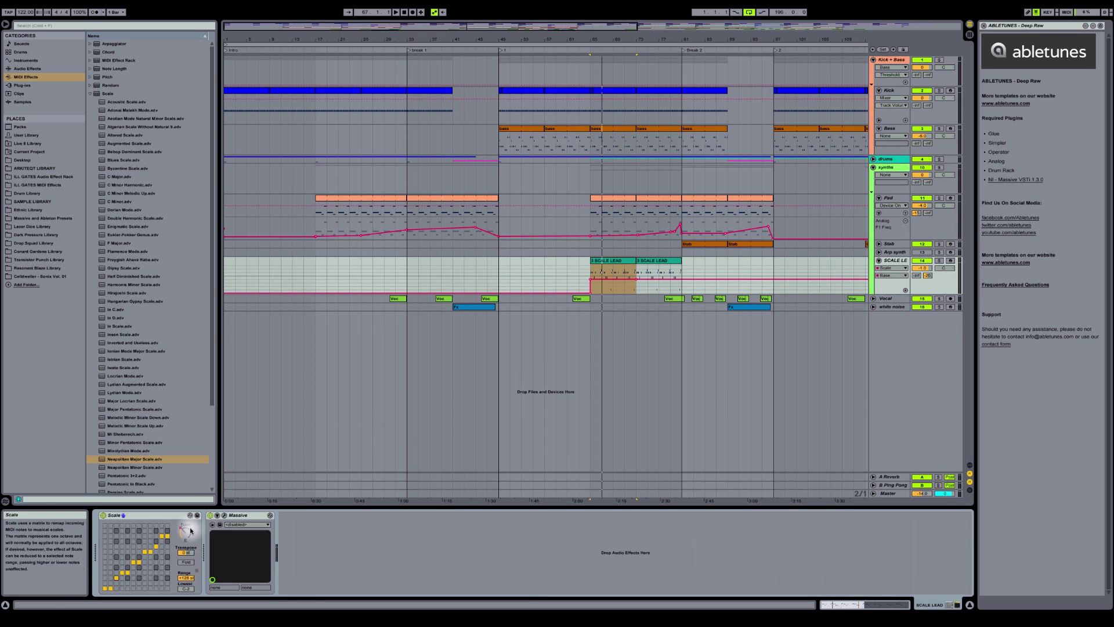
Step: Lower the Scale device's Base and audition the first SCALE LEAD clip together with the full mix
left_click_drag(185, 533, 186, 549)
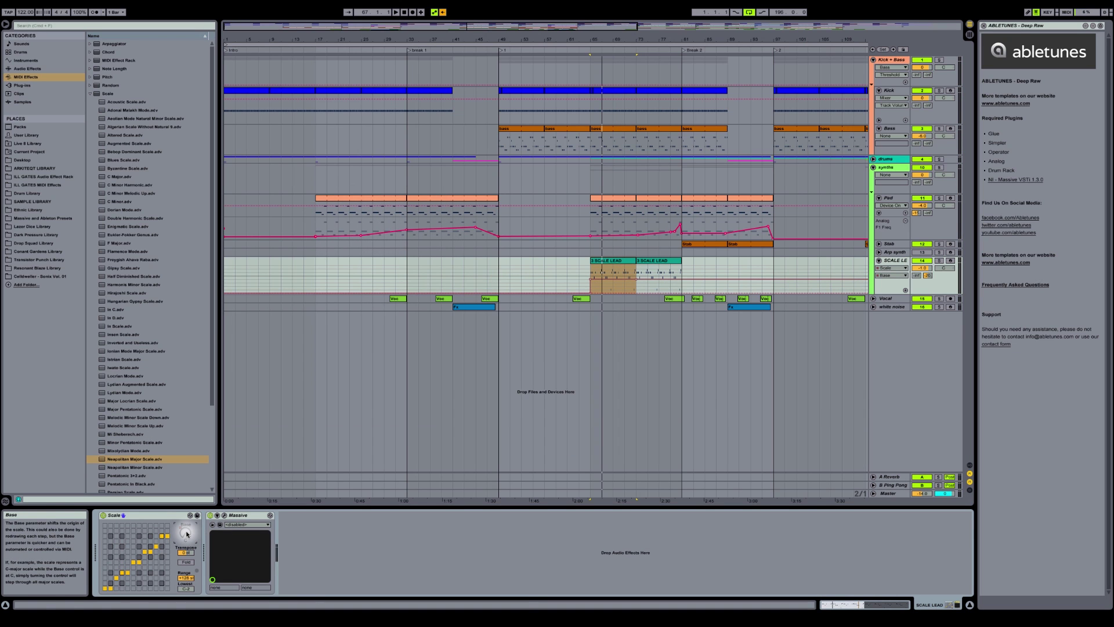
left_click(656, 260)
left_click(629, 260)
key("space")
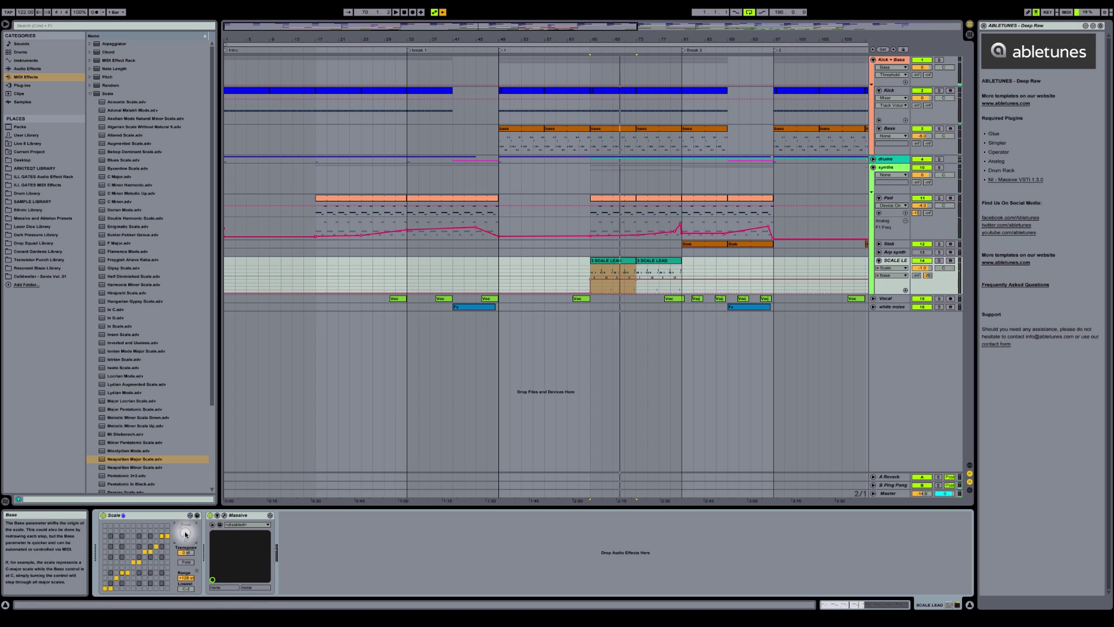
Step: Raise the Scale device's Base and play the SCALE LEAD section again to hear the different key
left_click_drag(185, 532, 186, 523)
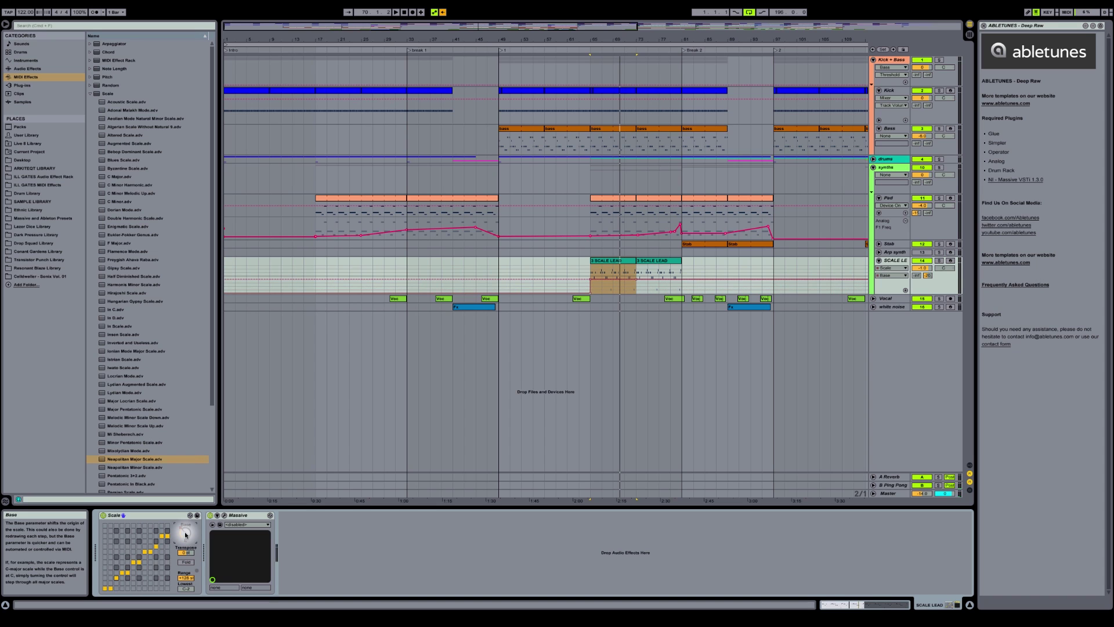
key("space")
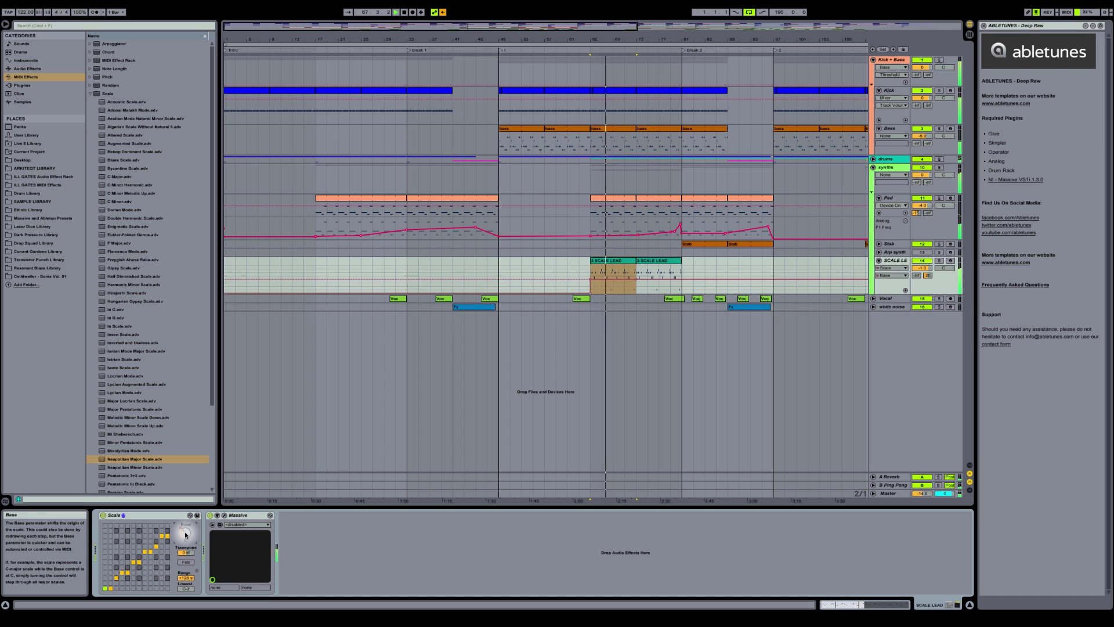
key("space")
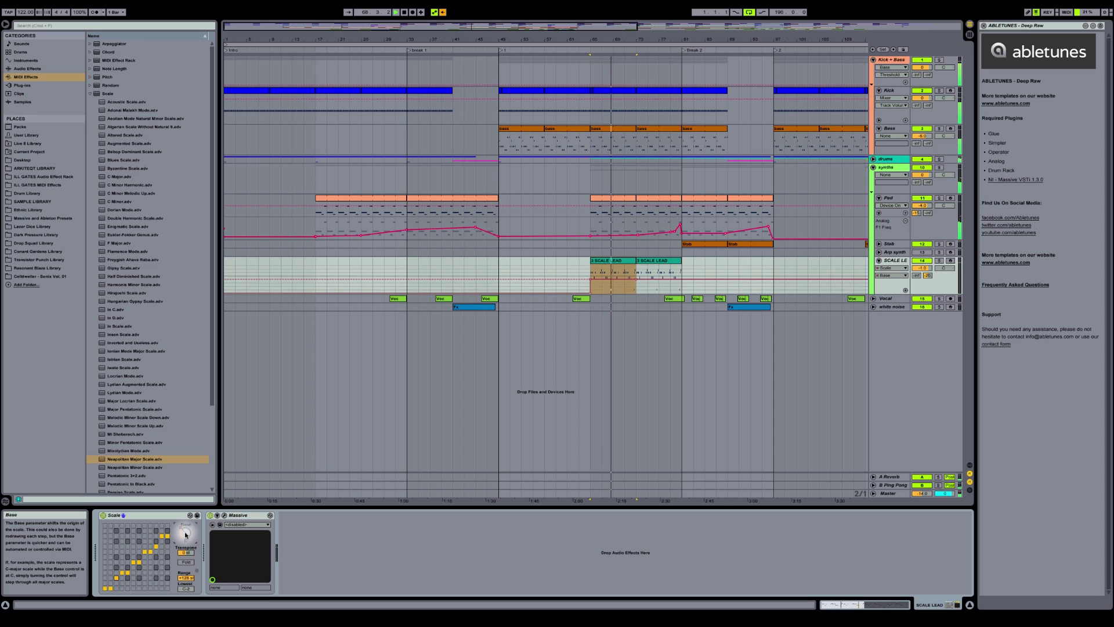
Step: Readjust the Scale device's Base and play through the first SCALE LEAD clip with the full mix
left_click_drag(186, 535, 186, 544)
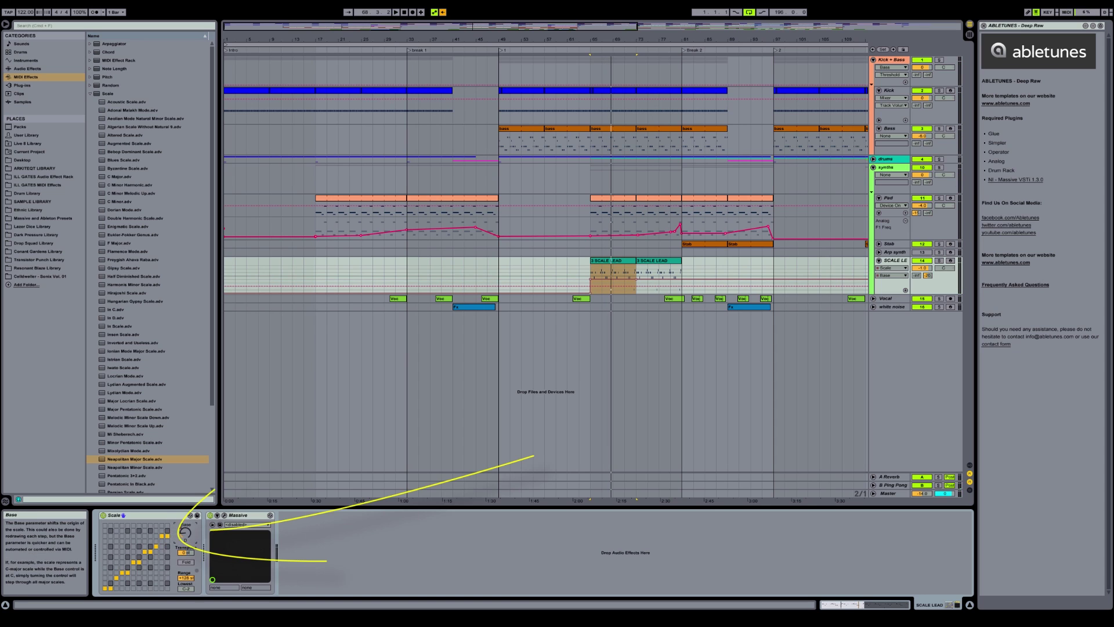
mouse_move(182, 537)
left_mouse_down()
mouse_move(182, 523)
mouse_move(182, 537)
left_mouse_up()
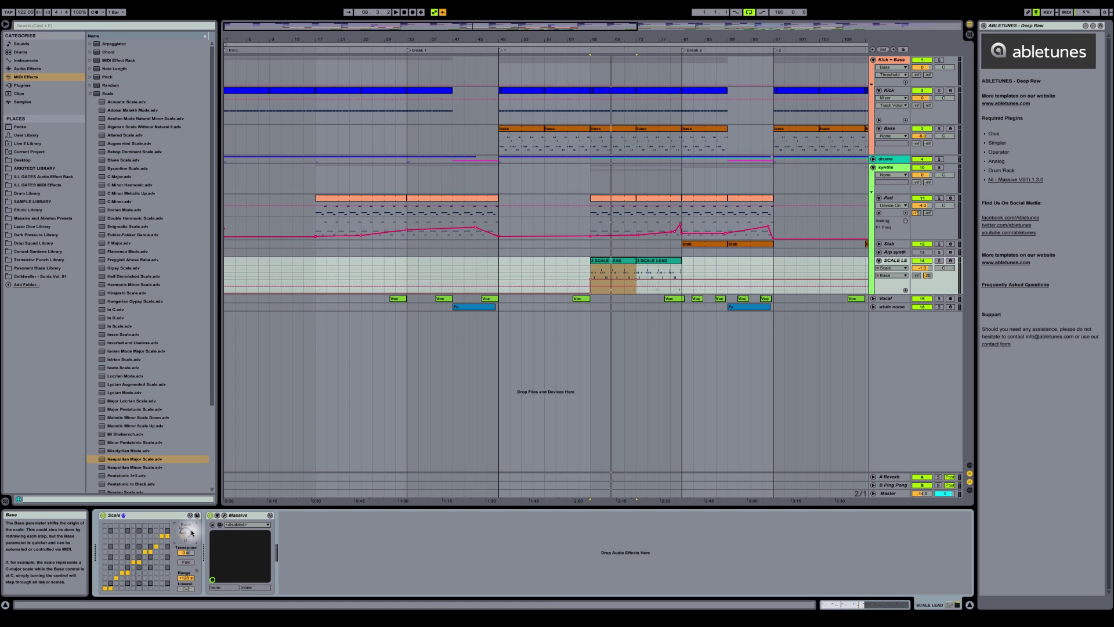
left_click_drag(192, 533, 192, 533)
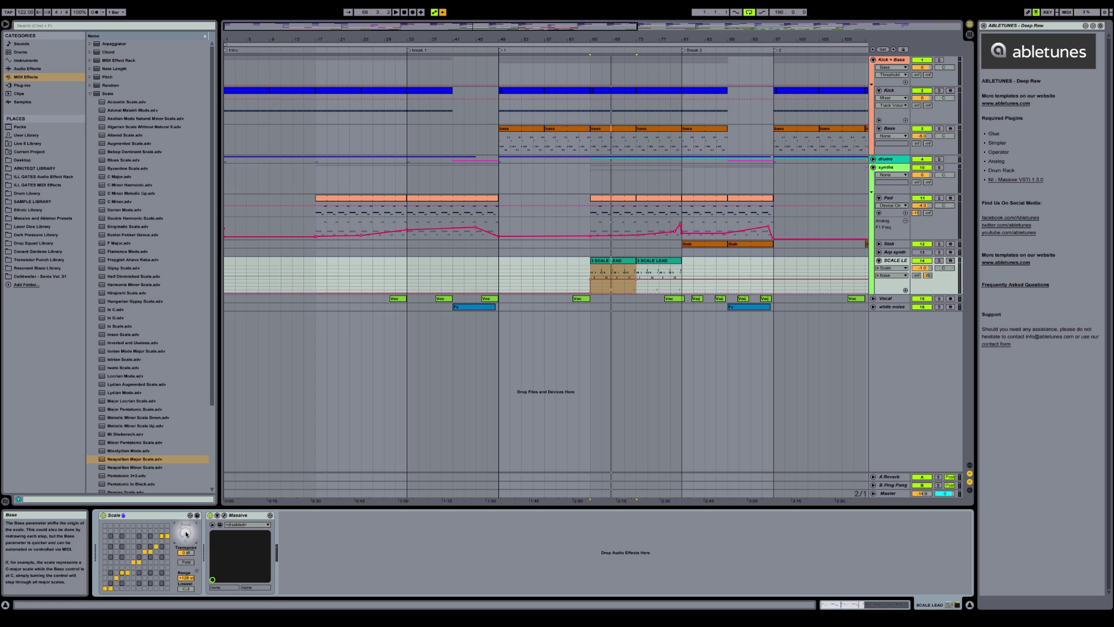
key("space")
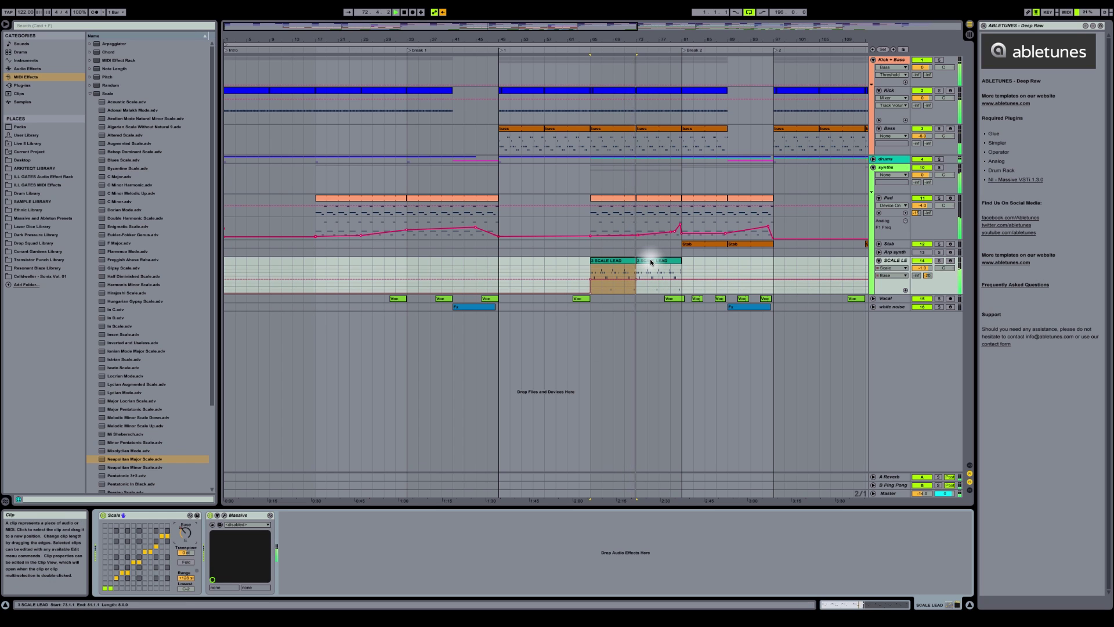
key("space")
Step: Select the two SCALE LEAD clips in turn to compare them
left_click(611, 262)
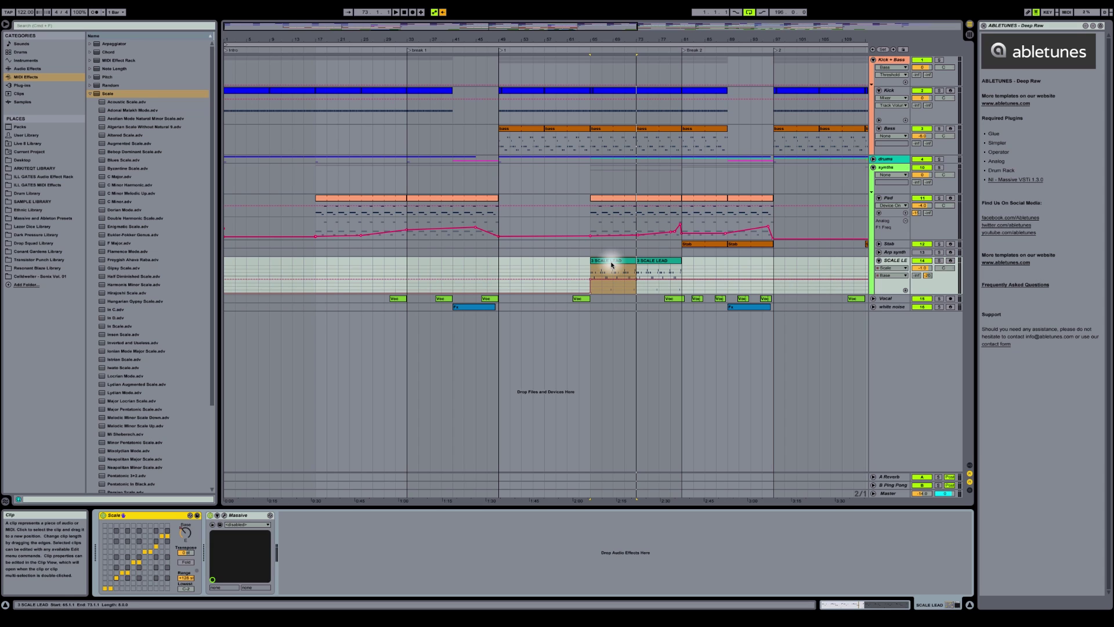
left_click(649, 265)
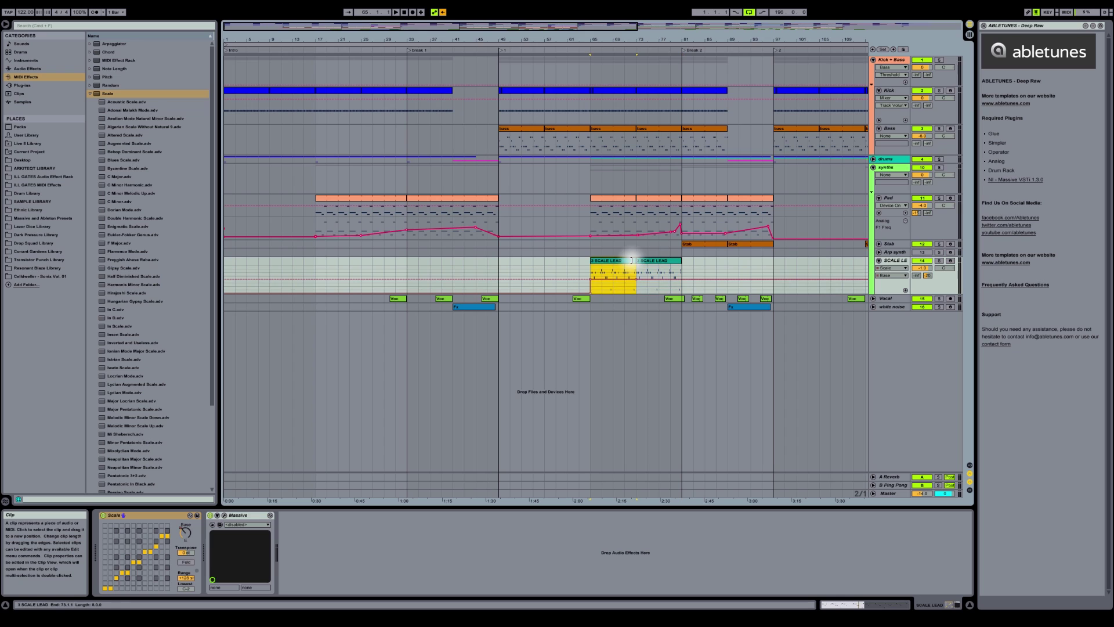
left_click(600, 263)
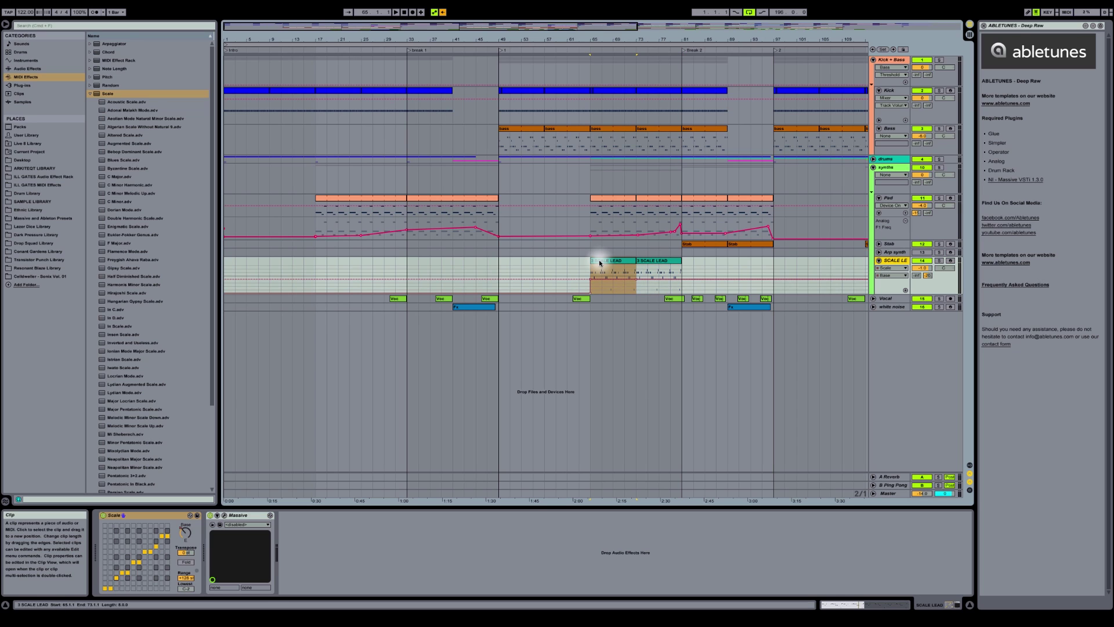